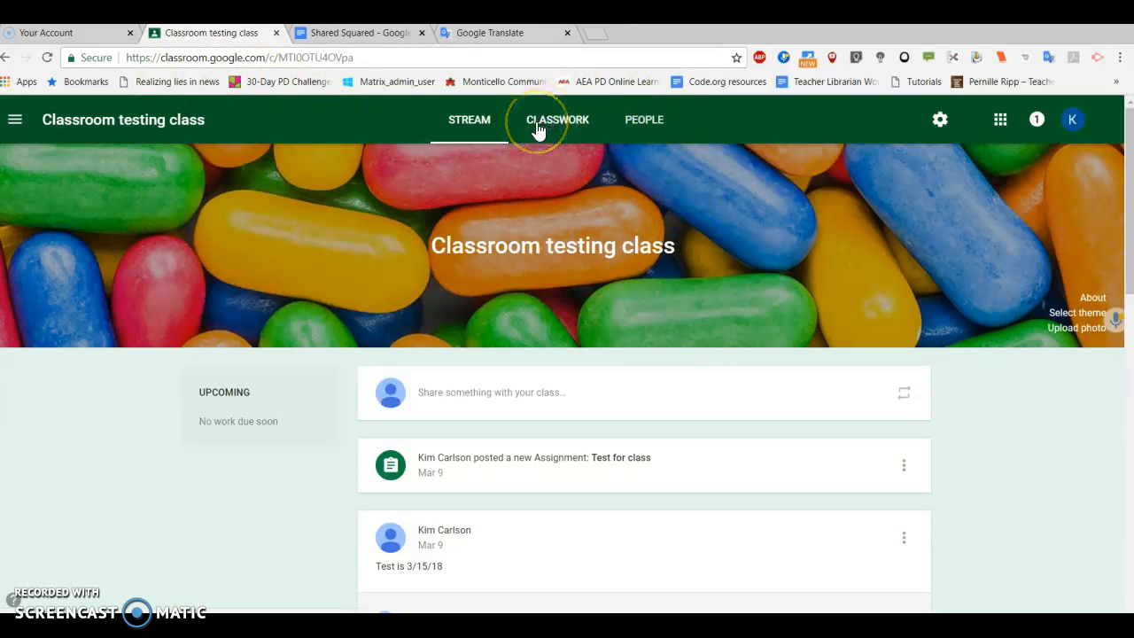
Copy the entire text of the Shared Squared worksheet into Google Translate to translate it from English to Spanish
{"action": "left_click", "coordinate": [353, 35]}
{"action": "scroll", "coordinate": [542, 253], "scroll_direction": "up", "scroll_amount": 4}
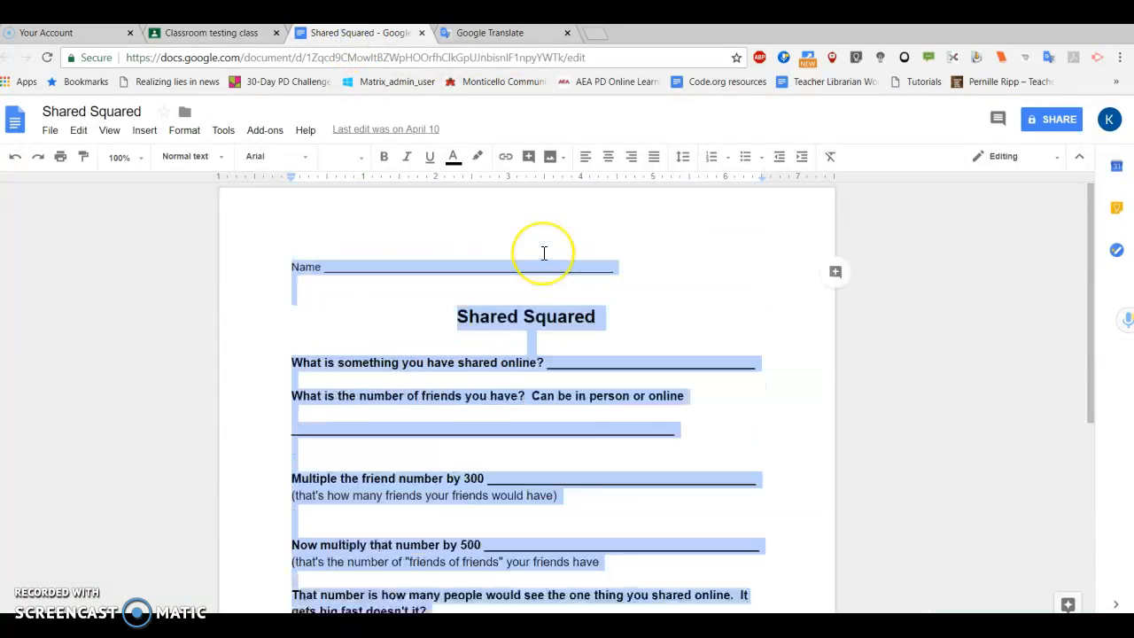
{"action": "scroll", "coordinate": [543, 249], "scroll_direction": "down", "scroll_amount": 3}
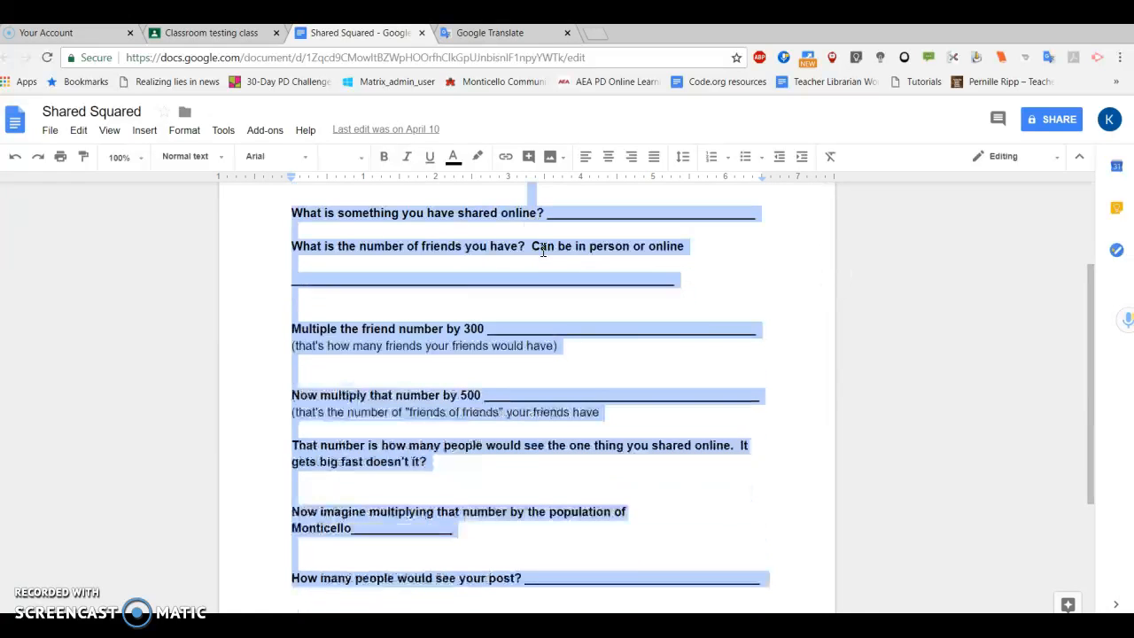
{"action": "scroll", "coordinate": [543, 247], "scroll_direction": "down", "scroll_amount": 3}
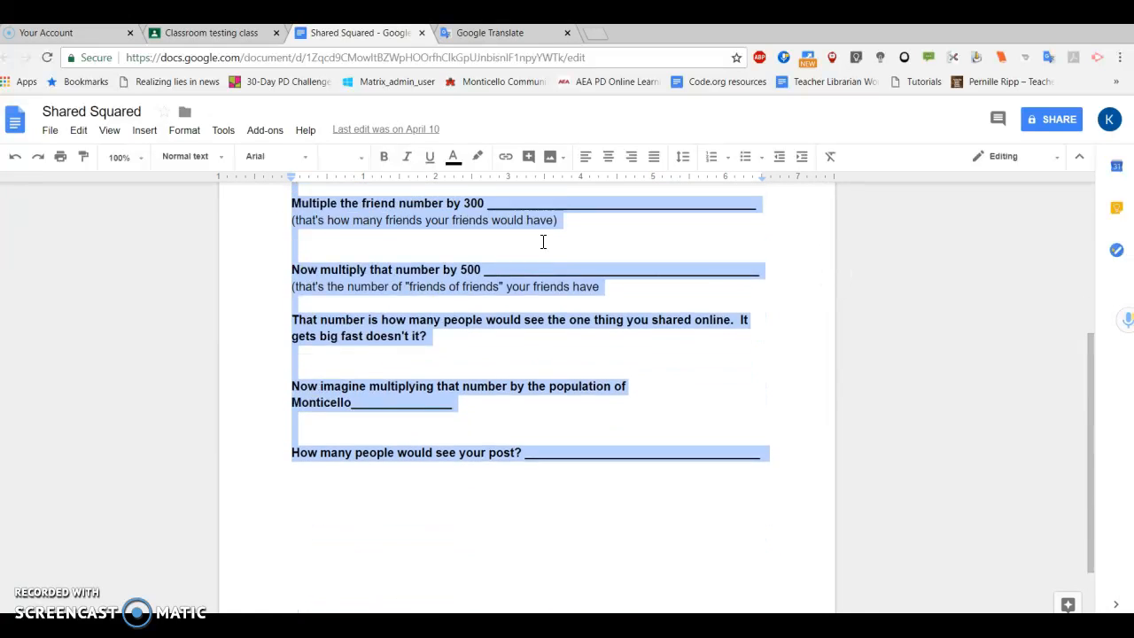
{"action": "scroll", "coordinate": [539, 243], "scroll_direction": "up", "scroll_amount": 6}
{"action": "left_click", "coordinate": [288, 253]}
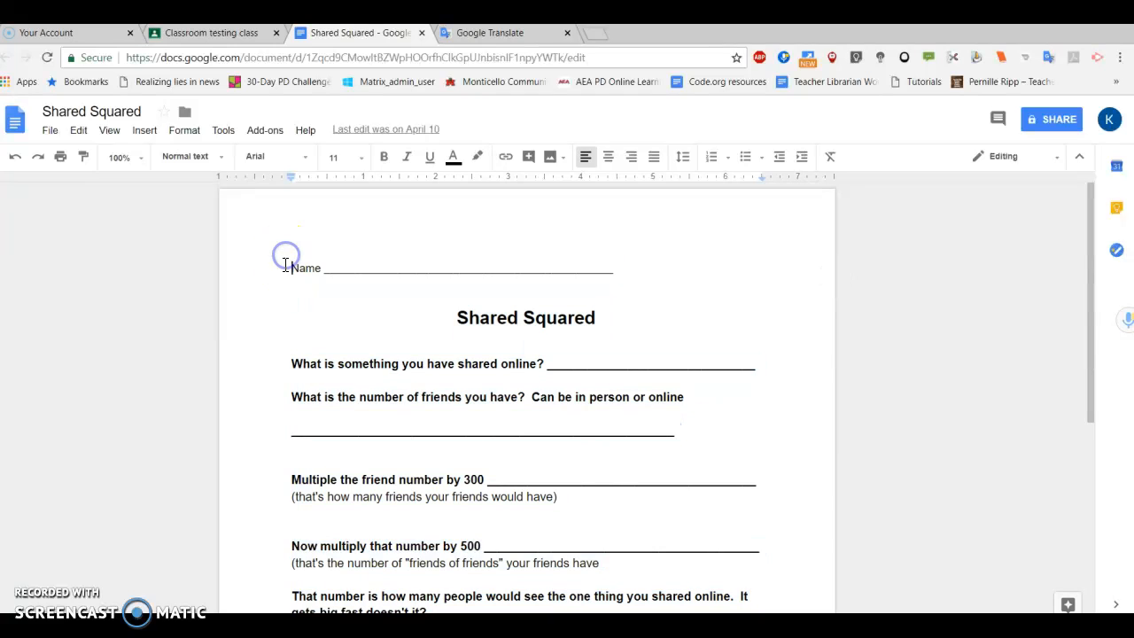
{"action": "left_click_drag", "start_coordinate": [290, 264], "coordinate": [769, 361]}
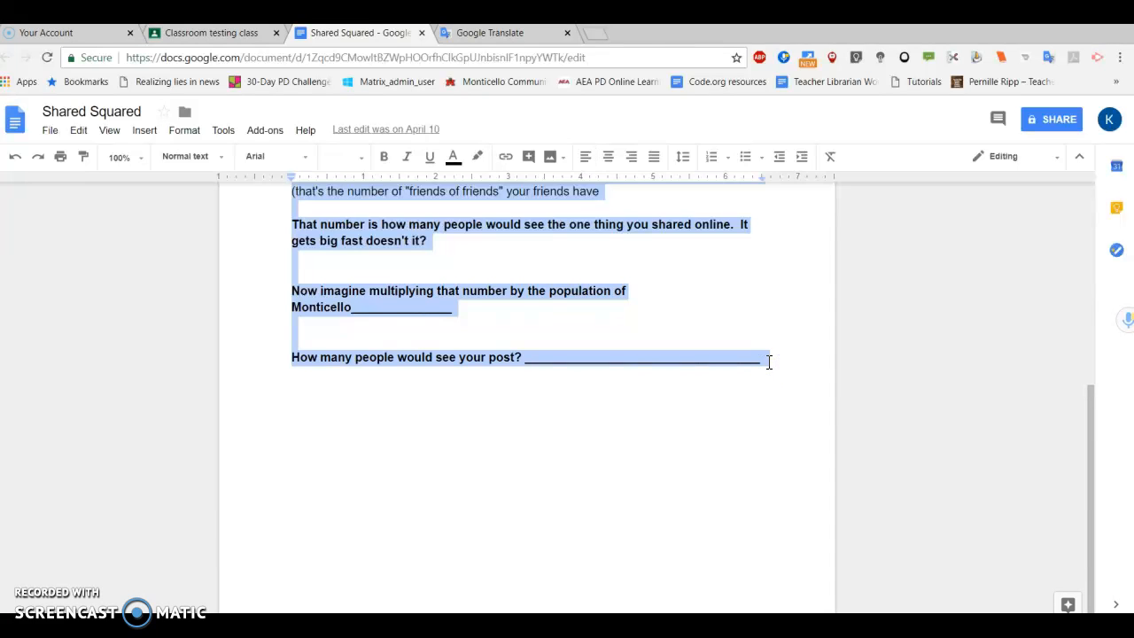
{"action": "left_click", "coordinate": [518, 33]}
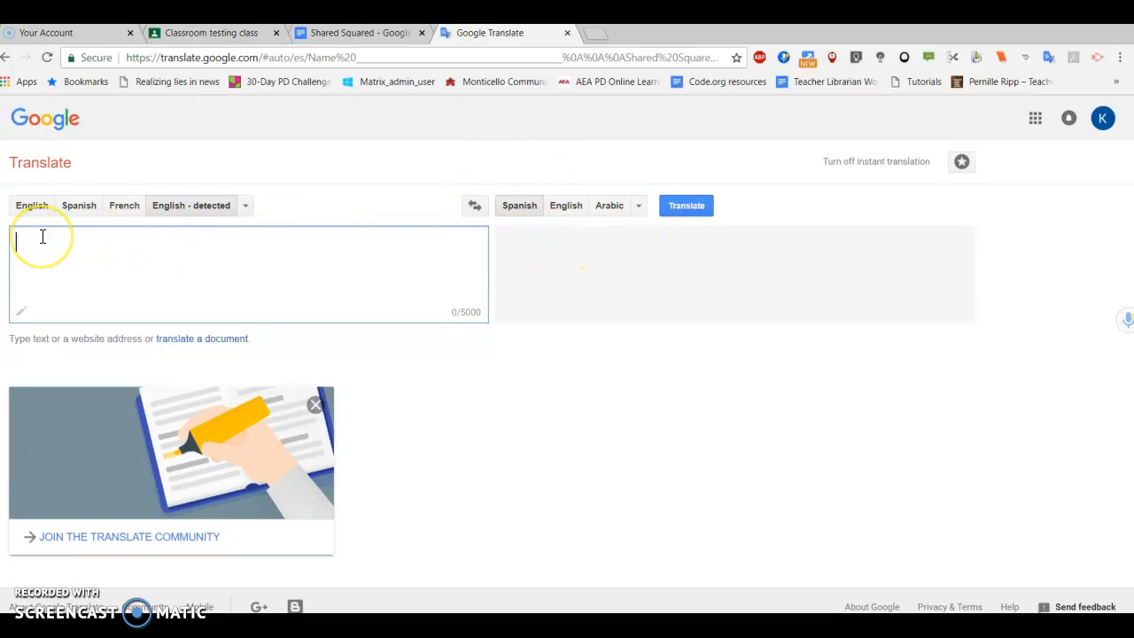
{"action": "key", "text": "ctrl+v"}
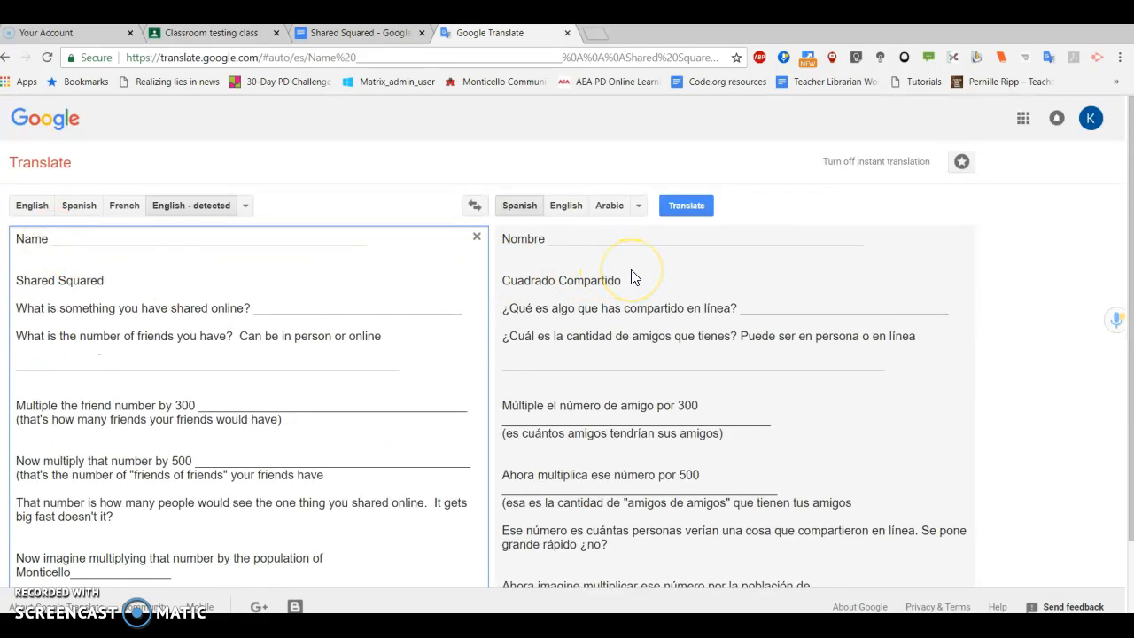
Copy the full Spanish translation and paste it into a new blank Google Docs document
{"action": "scroll", "coordinate": [635, 276], "scroll_direction": "down", "scroll_amount": 2}
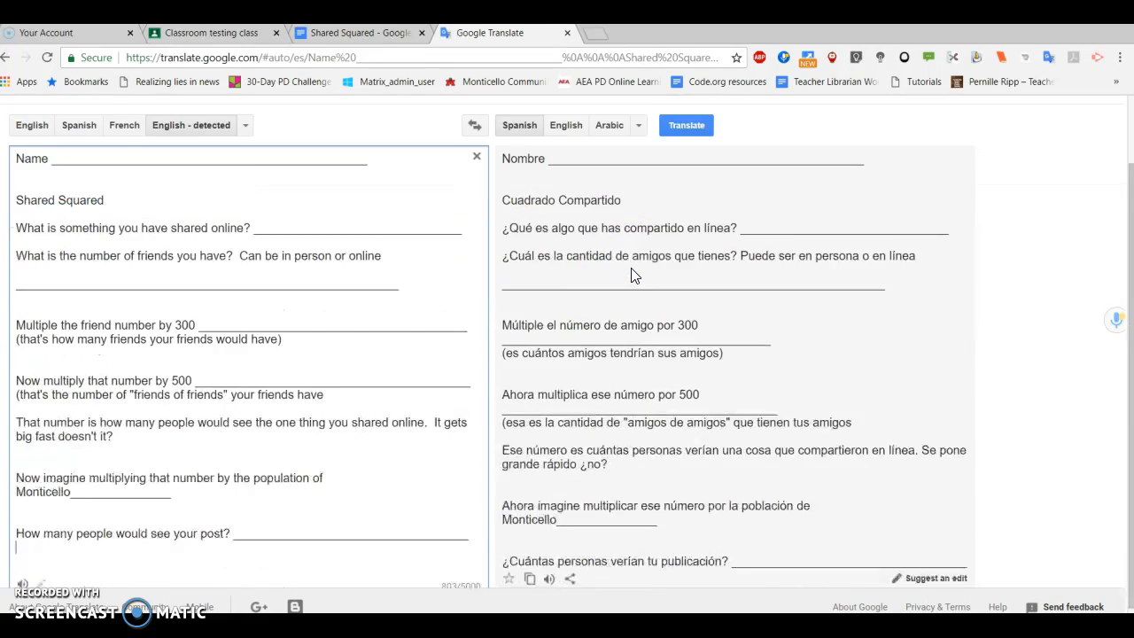
{"action": "left_click", "coordinate": [530, 560]}
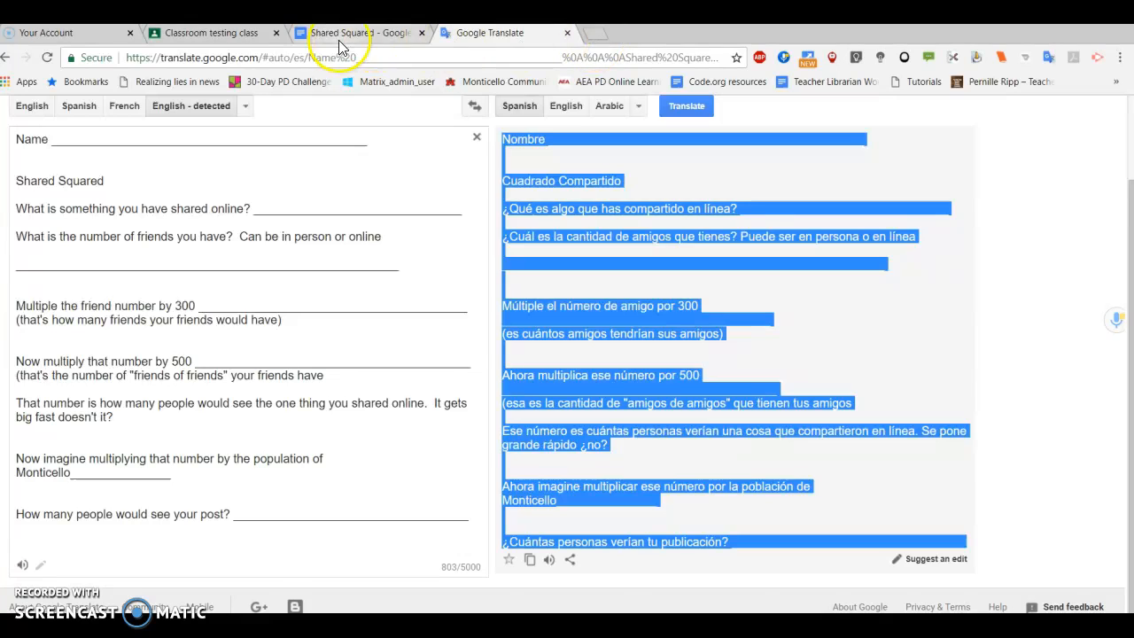
{"action": "left_click", "coordinate": [351, 35]}
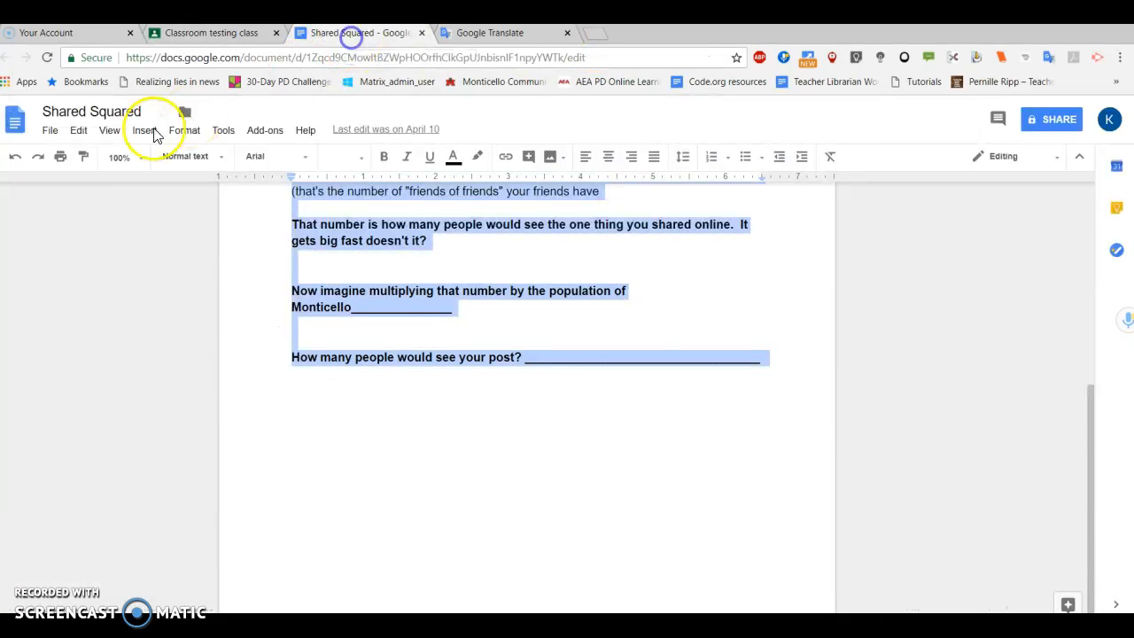
{"action": "left_click", "coordinate": [49, 130]}
{"action": "mouse_move", "coordinate": [62, 196]}
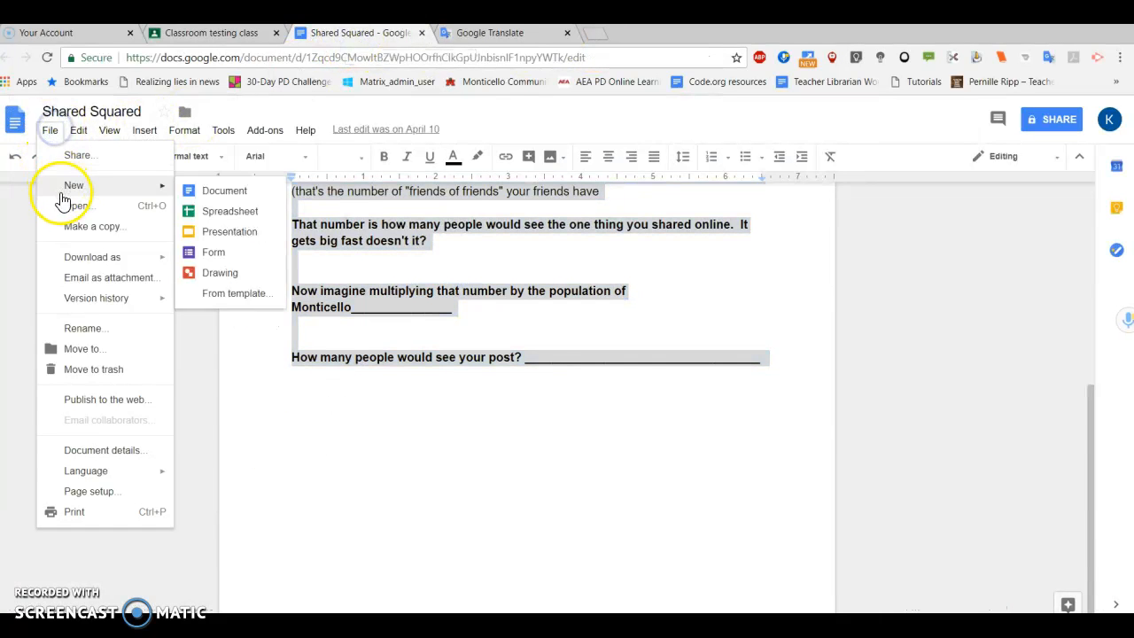
{"action": "left_click", "coordinate": [235, 189]}
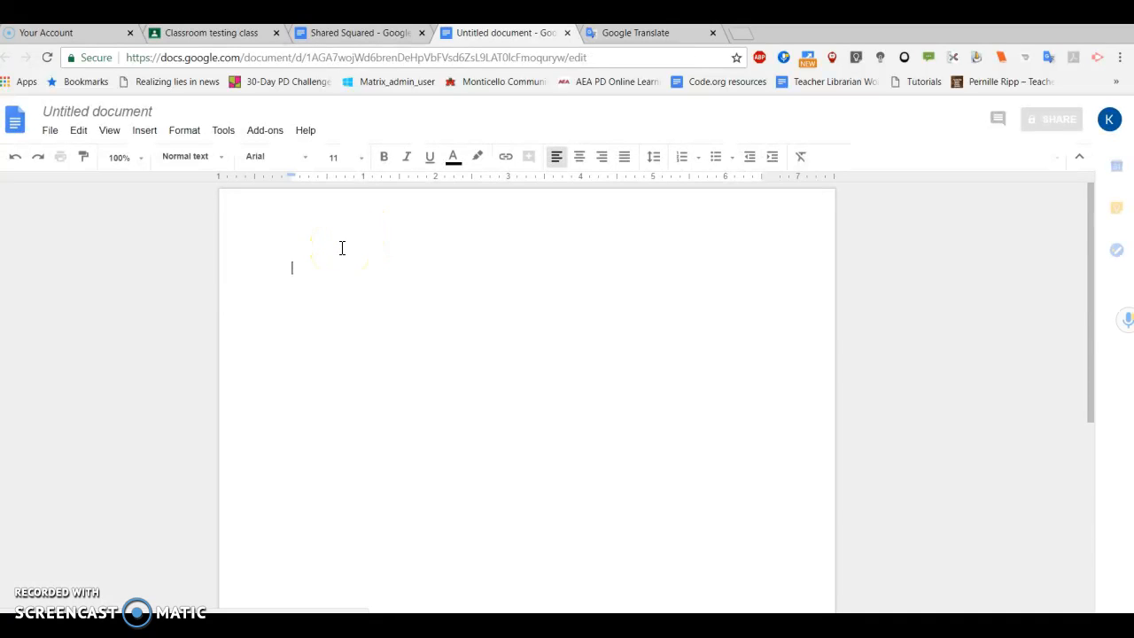
{"action": "key", "text": "ctrl+v"}
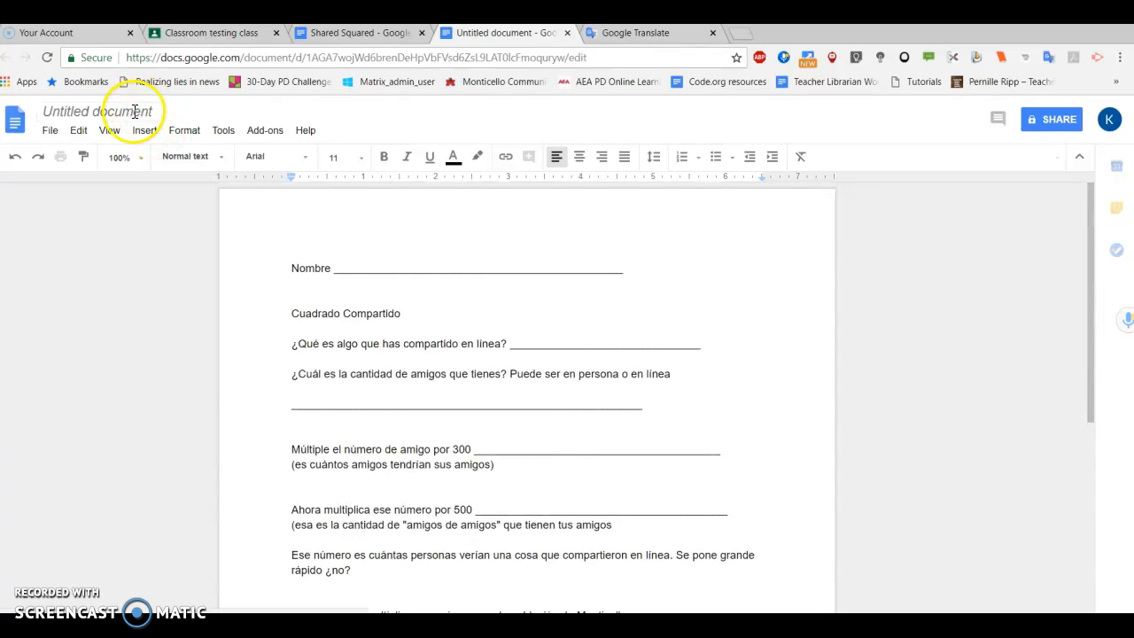
Rename the new Spanish document as "Spanish- Digital Citizenship"
{"action": "left_click", "coordinate": [129, 112]}
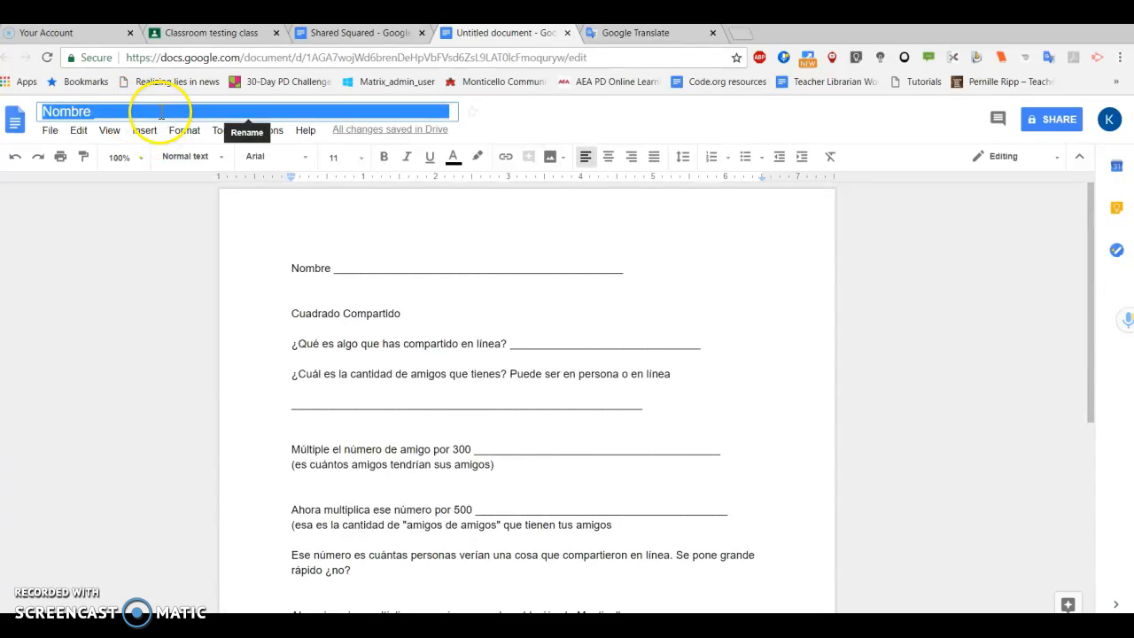
{"action": "type", "text": "Sp"}
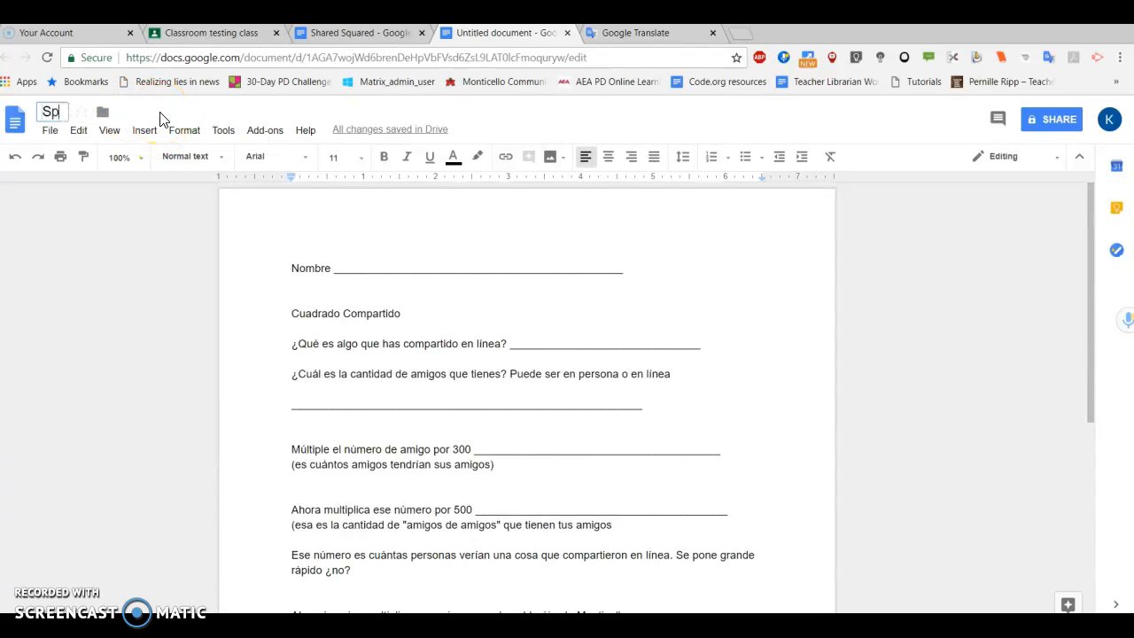
{"action": "type", "text": "anish"}
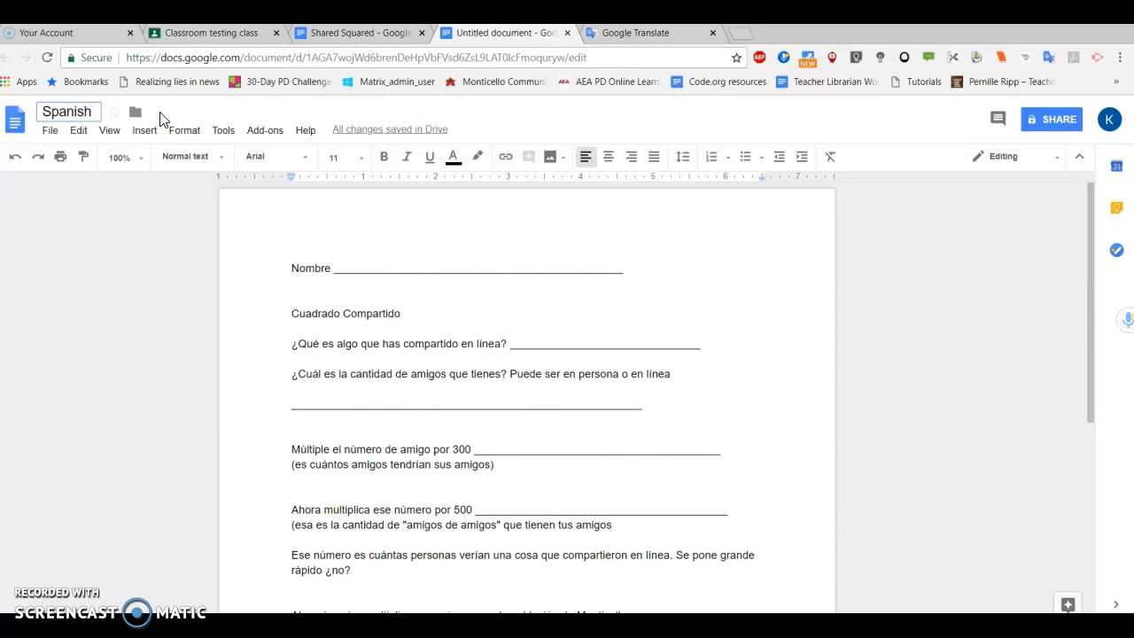
{"action": "type", "text": "- Digital Cit"}
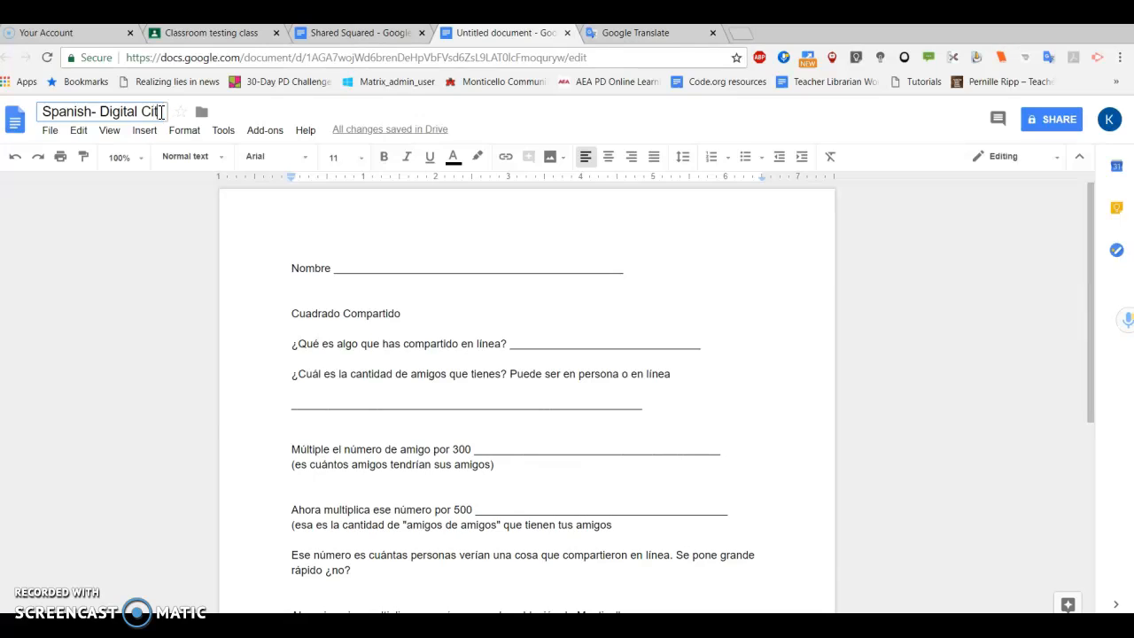
{"action": "type", "text": "izenship"}
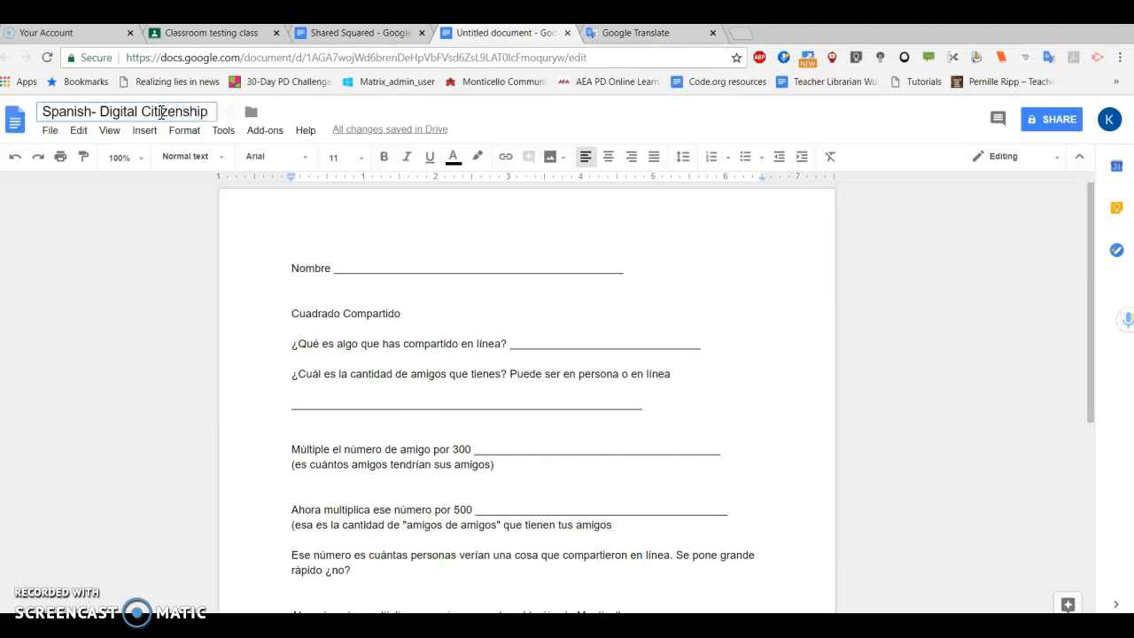
{"action": "key", "text": "Return"}
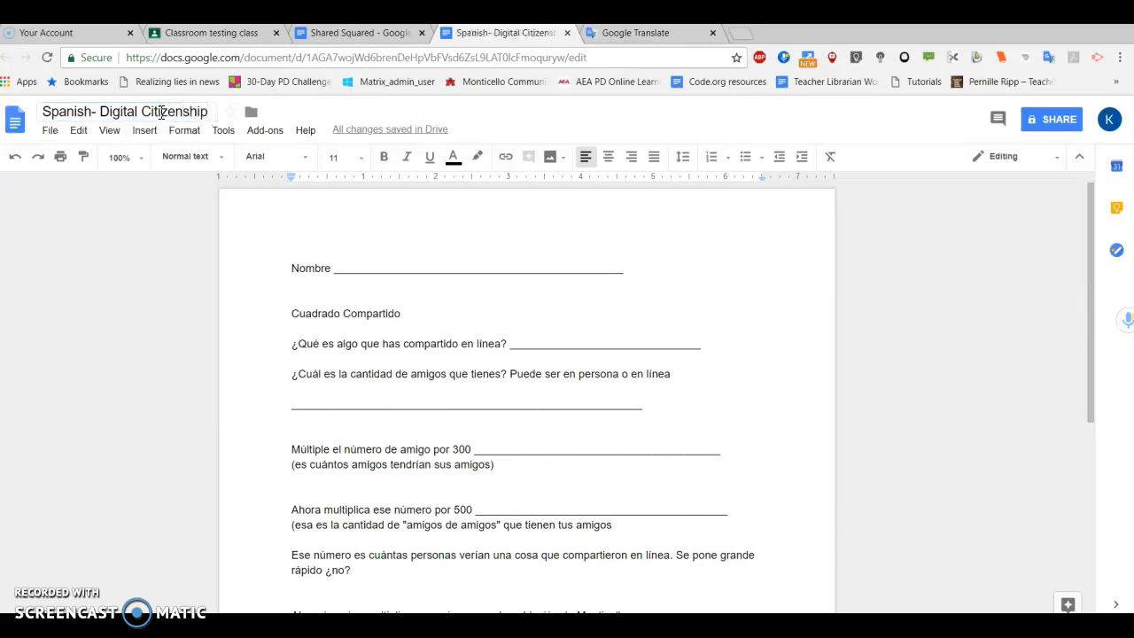
Switch to Google Classroom and create a classwork assignment titled "Digital Citizenship" in the Classroom testing class
{"action": "left_click", "coordinate": [219, 34]}
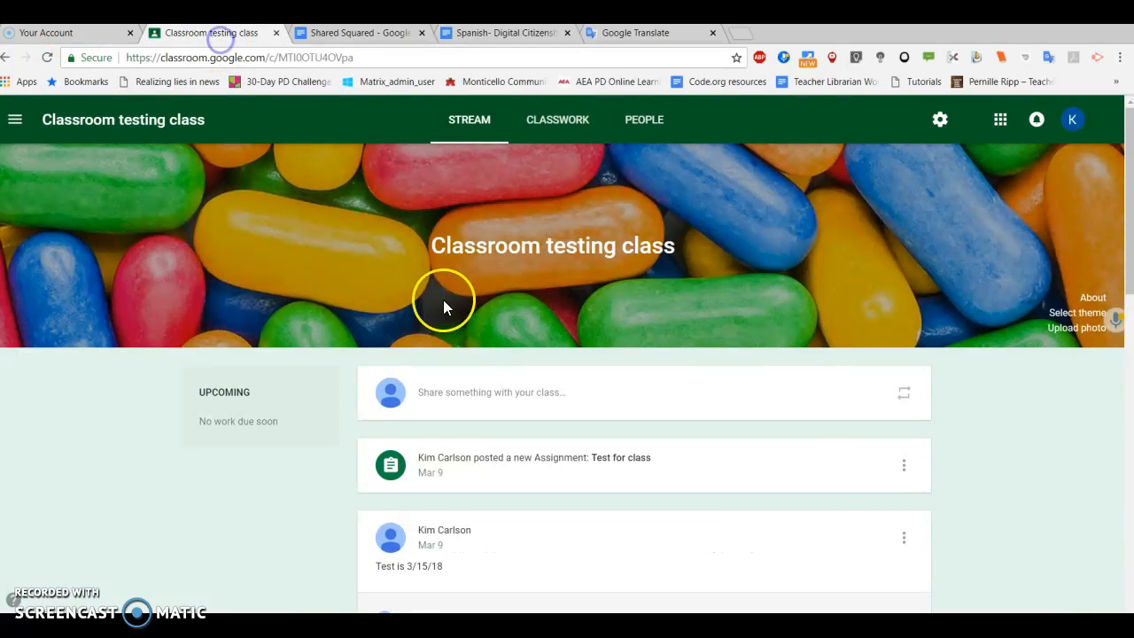
{"action": "left_click", "coordinate": [546, 131]}
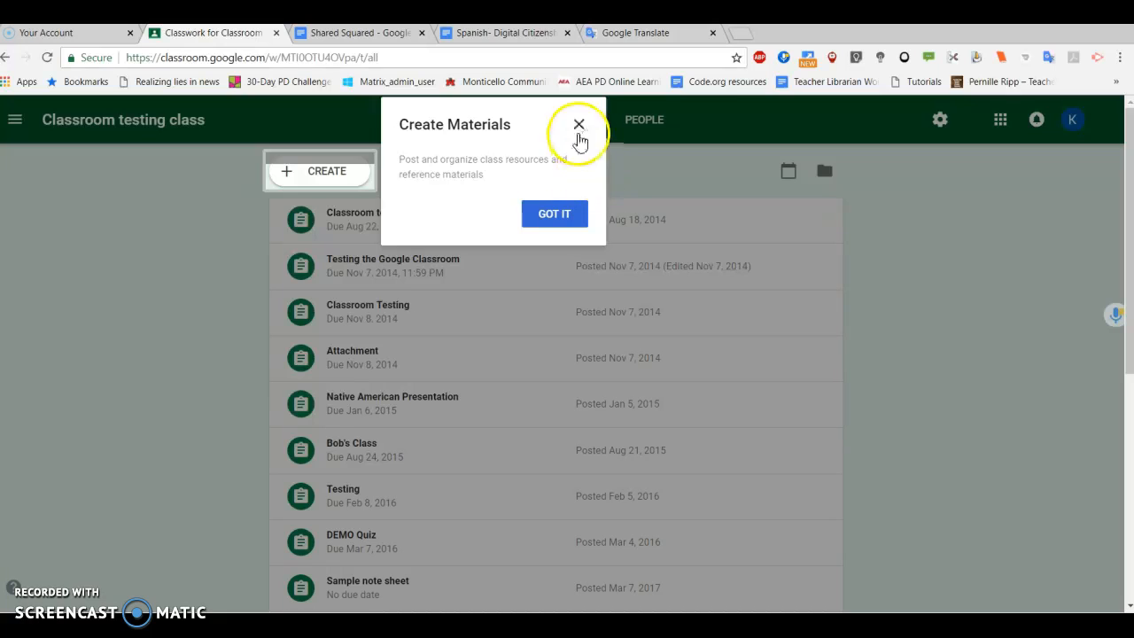
{"action": "left_click", "coordinate": [578, 126]}
{"action": "left_click", "coordinate": [314, 172]}
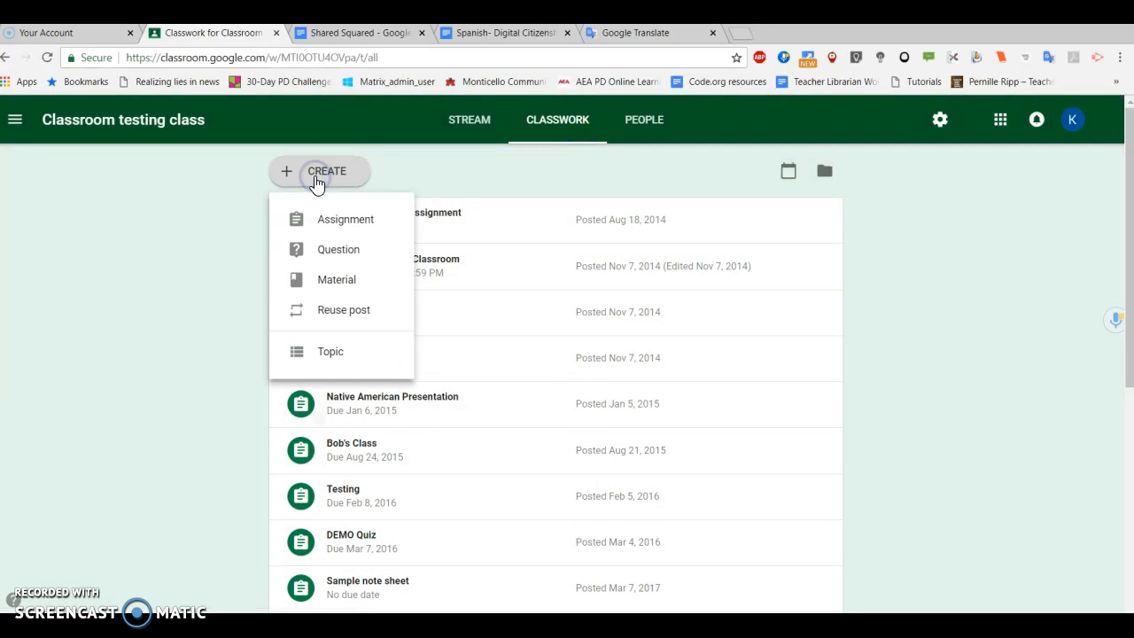
{"action": "left_click", "coordinate": [321, 223]}
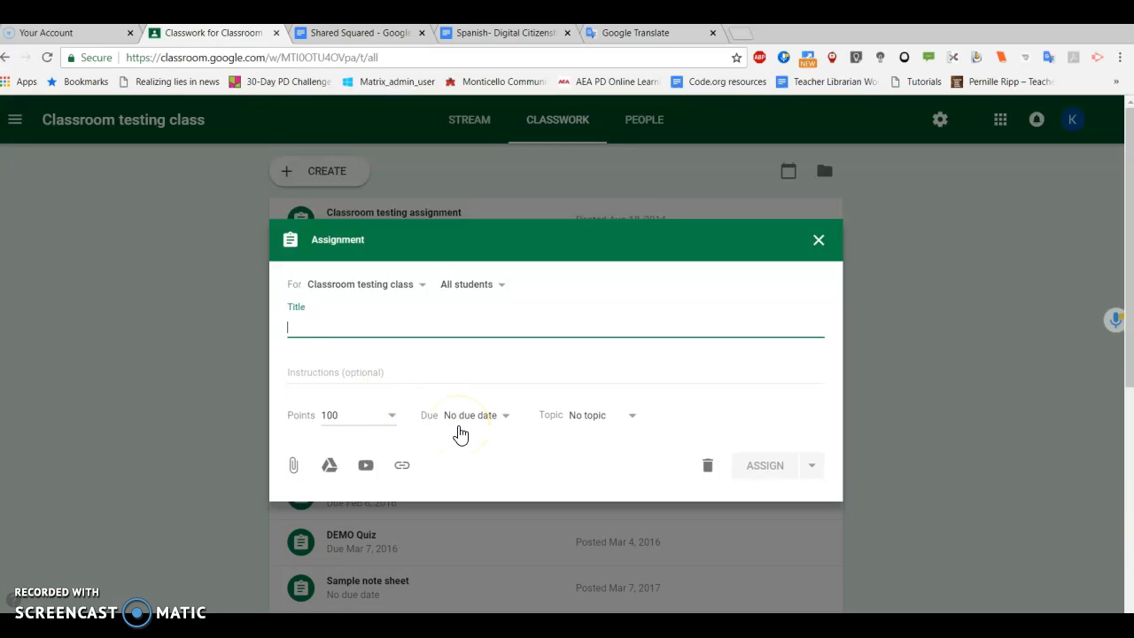
{"action": "type", "text": "Digital Citizenship"}
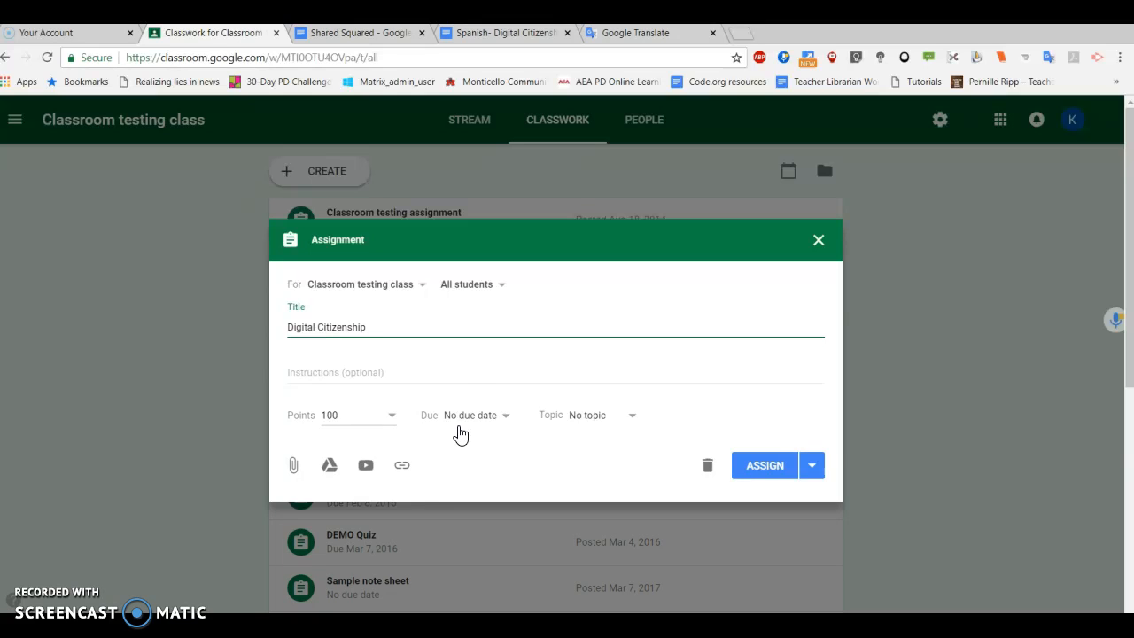
Set the assignment's due date to Sep 13, 2018 and its points to 4
{"action": "left_click", "coordinate": [459, 418]}
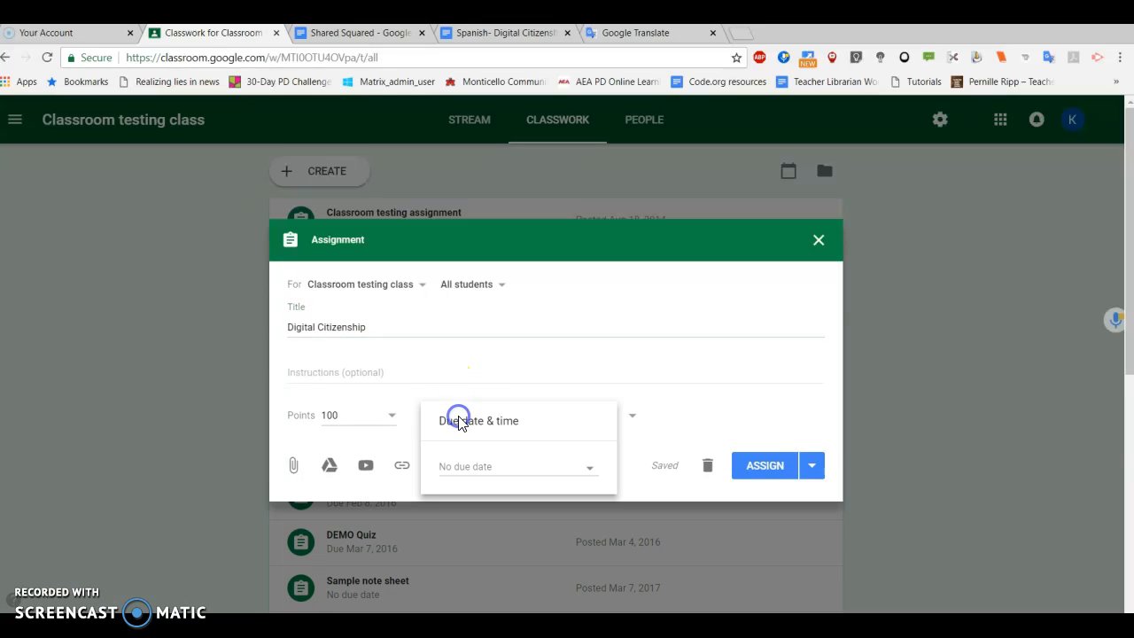
{"action": "left_click", "coordinate": [487, 467]}
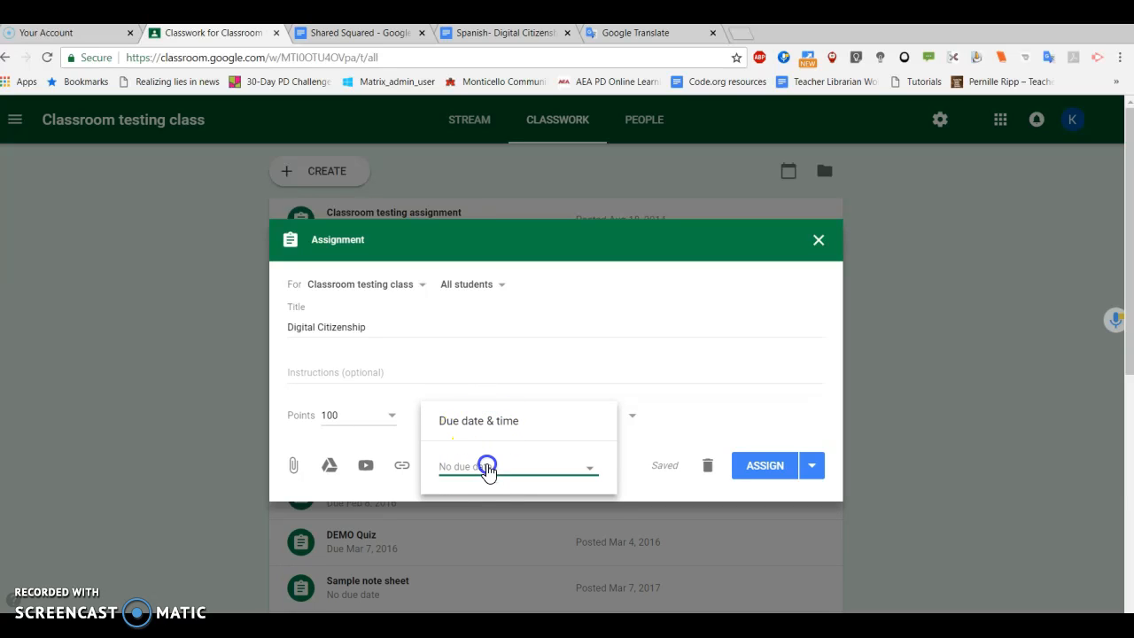
{"action": "left_click", "coordinate": [552, 537]}
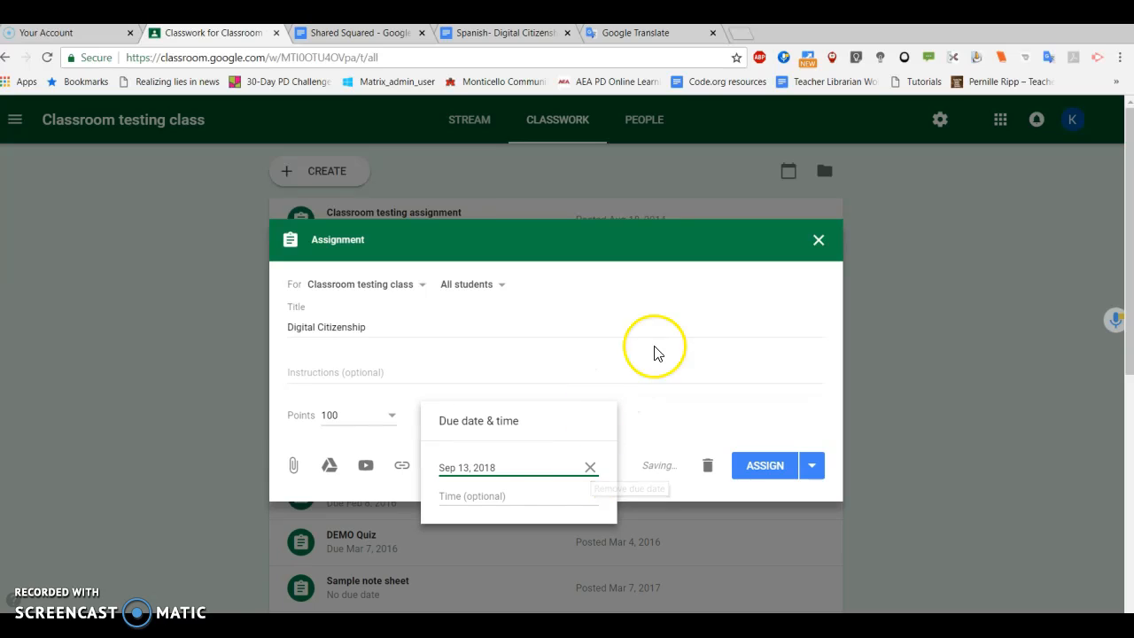
{"action": "left_click", "coordinate": [350, 416]}
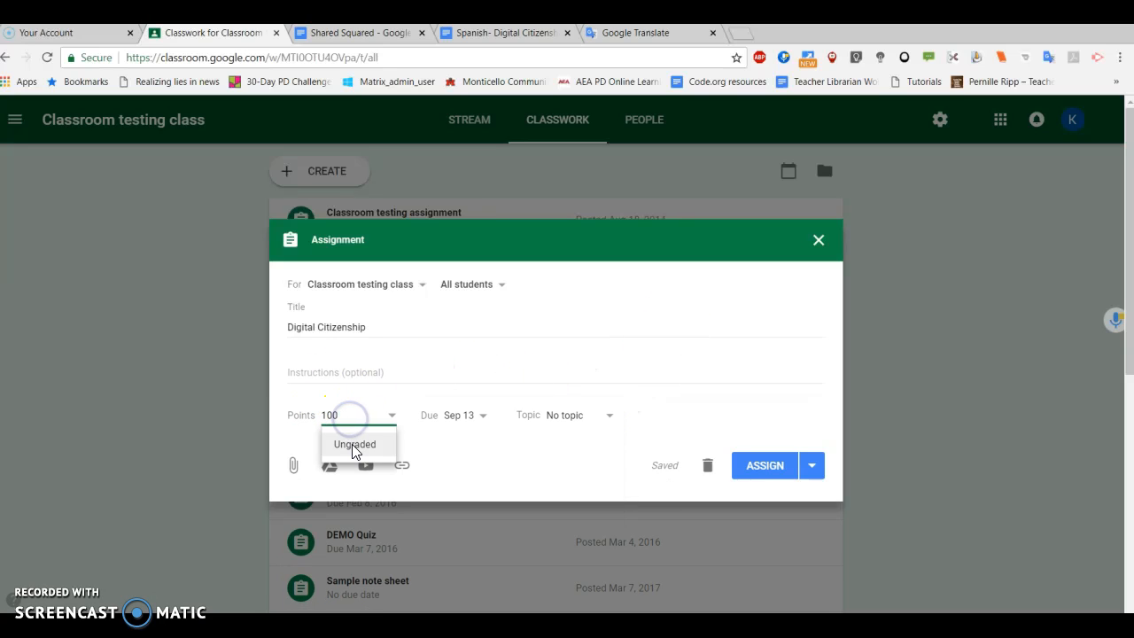
{"action": "left_click", "coordinate": [354, 446]}
{"action": "left_click", "coordinate": [383, 411]}
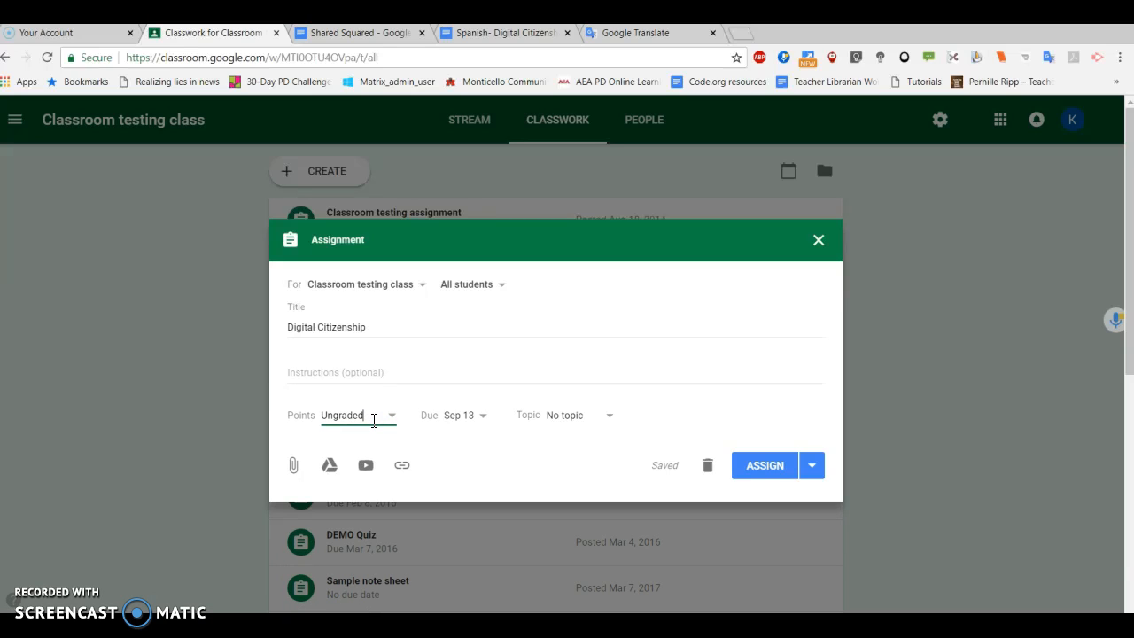
{"action": "key", "text": "BackSpace"}
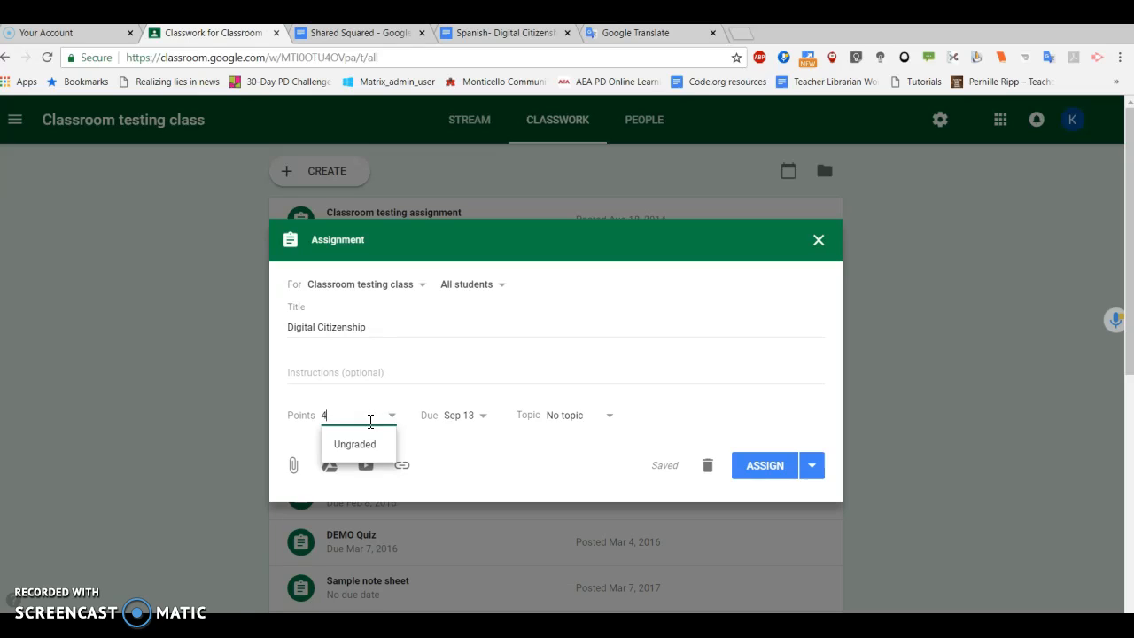
{"action": "left_click", "coordinate": [451, 451]}
{"action": "left_click", "coordinate": [585, 423]}
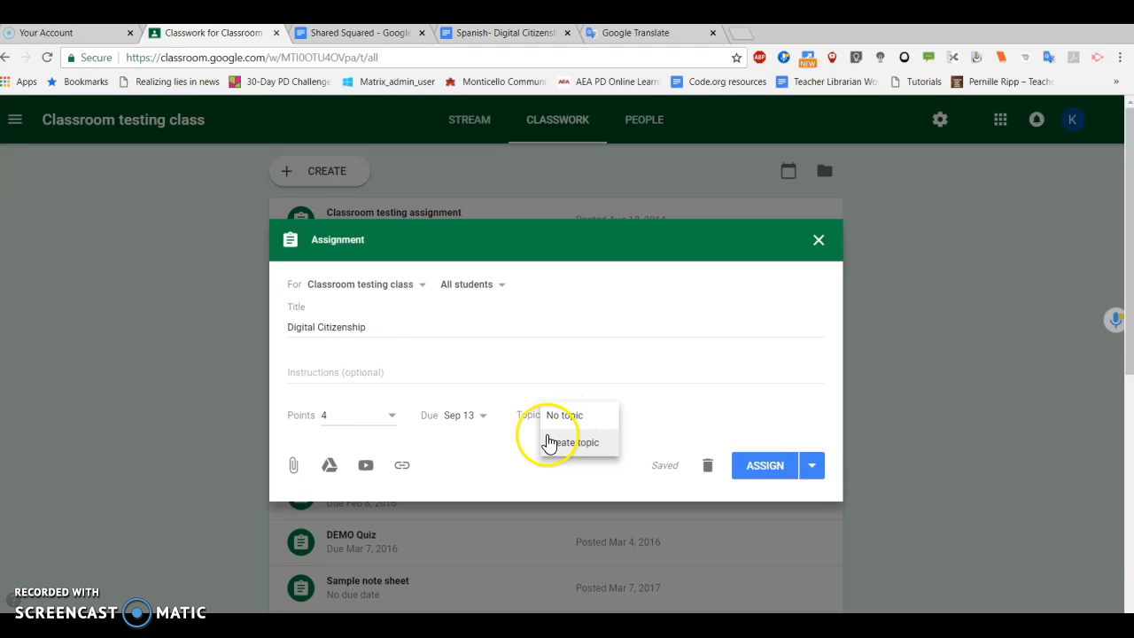
Attach the Shared Squared document from Google Drive and exclude the first listed student from the assignment's recipients
{"action": "left_click", "coordinate": [328, 476]}
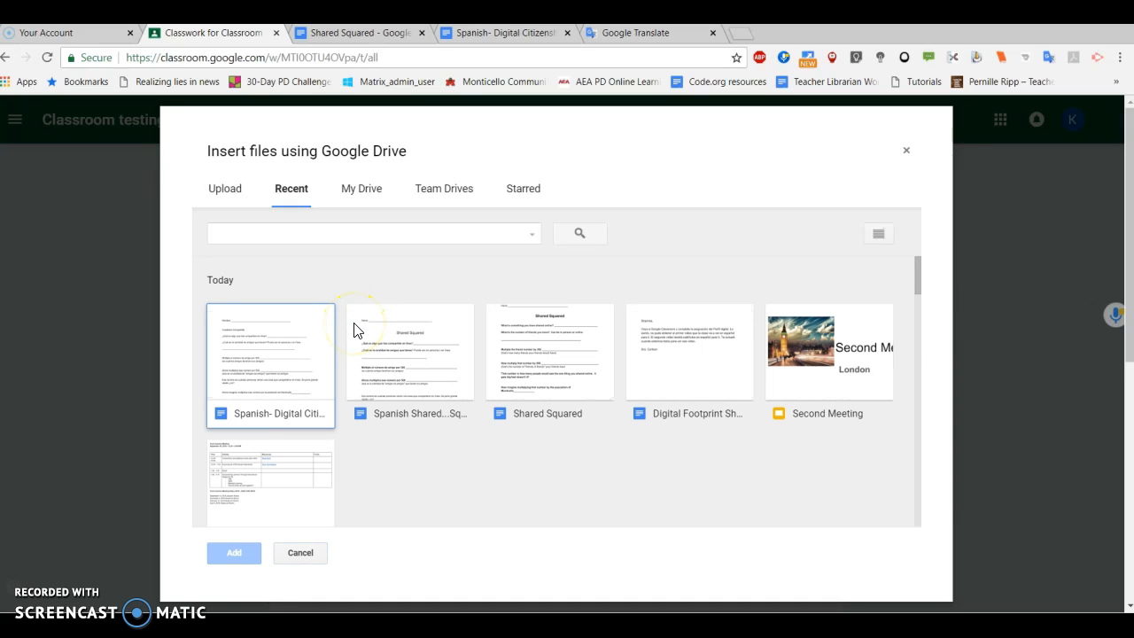
{"action": "double_click", "coordinate": [532, 354]}
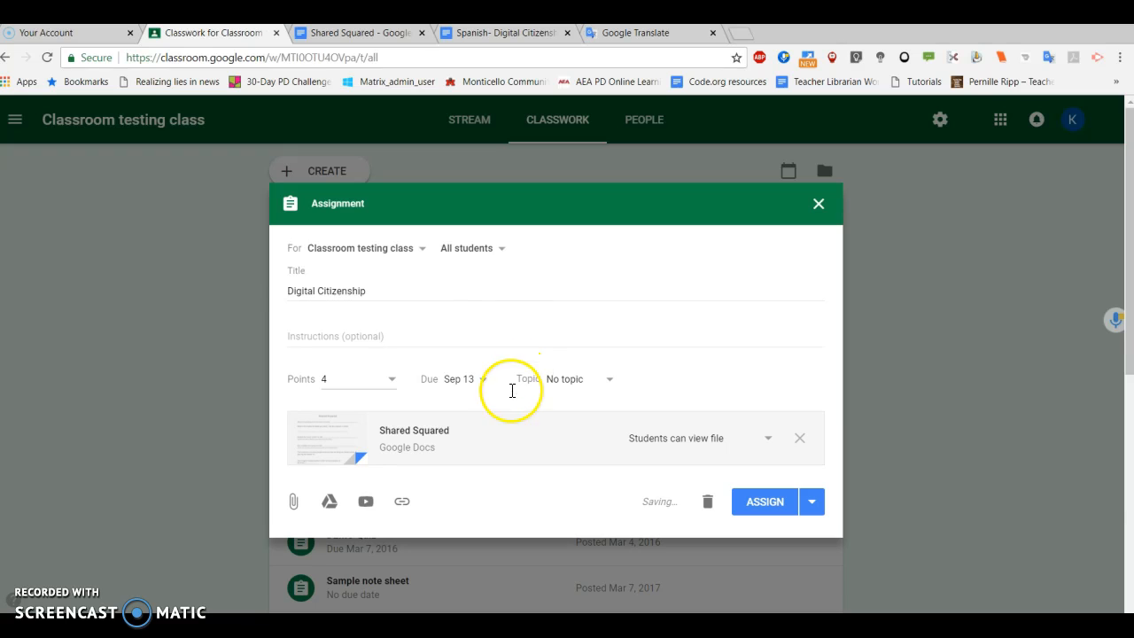
{"action": "left_click", "coordinate": [504, 252]}
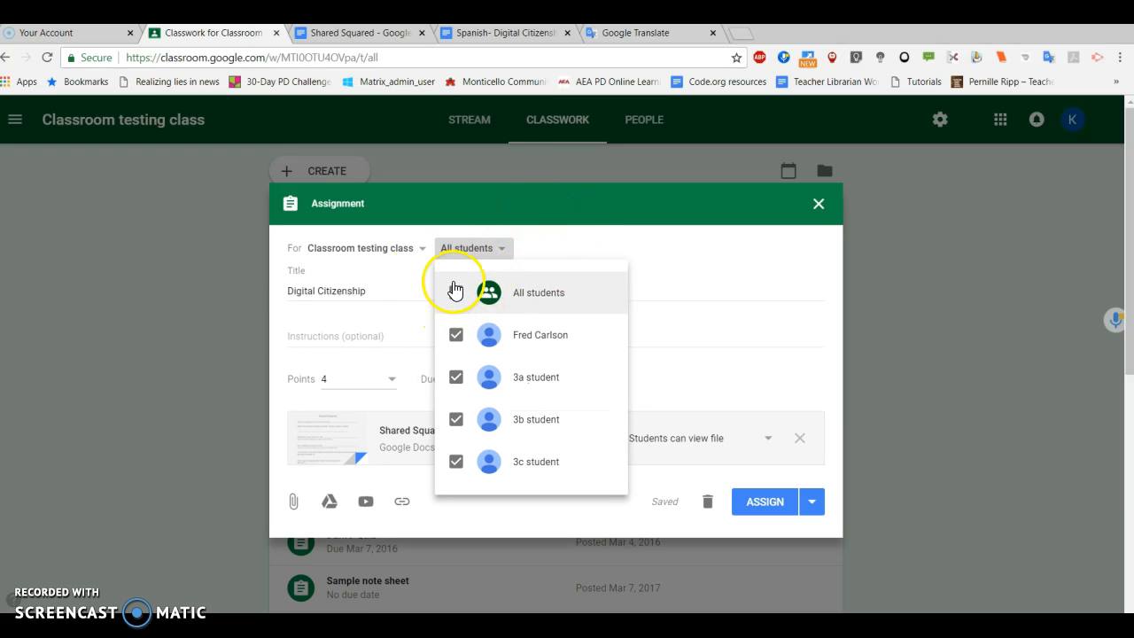
{"action": "left_click", "coordinate": [454, 334]}
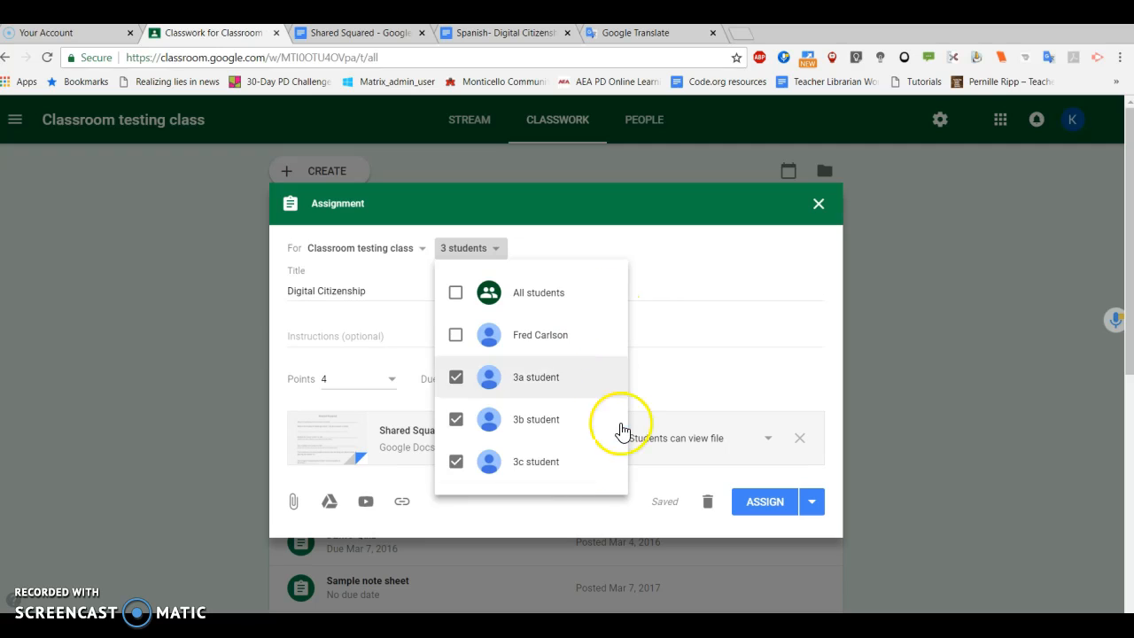
Set the Shared Squared attachment to make a copy for each student and assign the Digital Citizenship assignment
{"action": "left_click", "coordinate": [760, 511]}
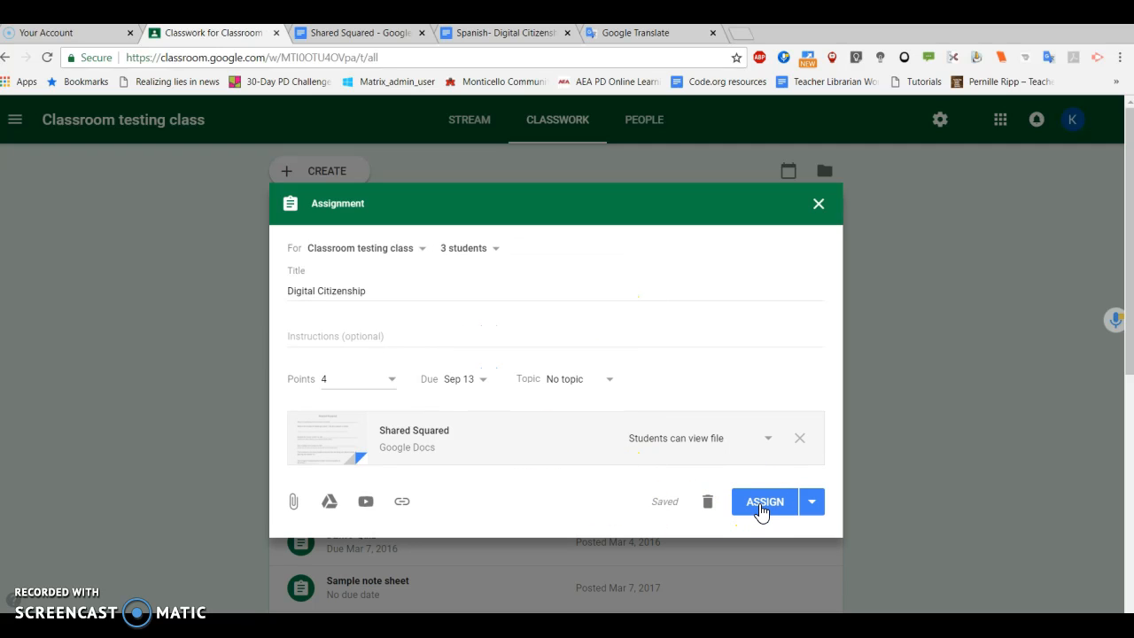
{"action": "left_click", "coordinate": [754, 443]}
{"action": "left_click", "coordinate": [716, 496]}
{"action": "left_click", "coordinate": [765, 506]}
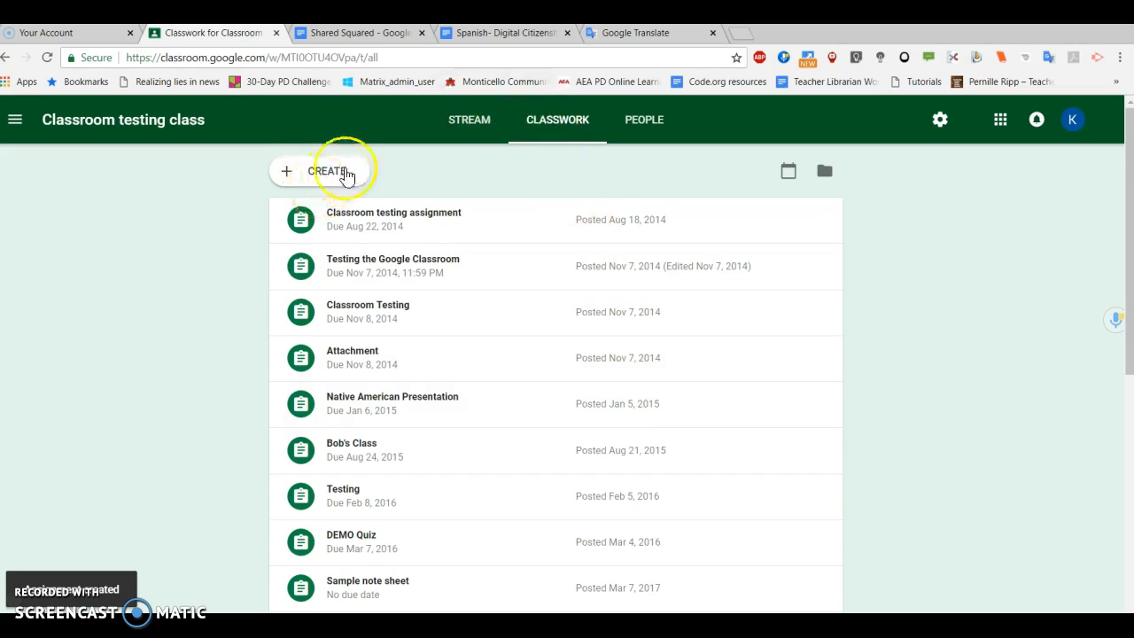
Create another classwork assignment titled "Digital Citizenship-Spanish"
{"action": "left_click", "coordinate": [321, 175]}
{"action": "left_click", "coordinate": [322, 224]}
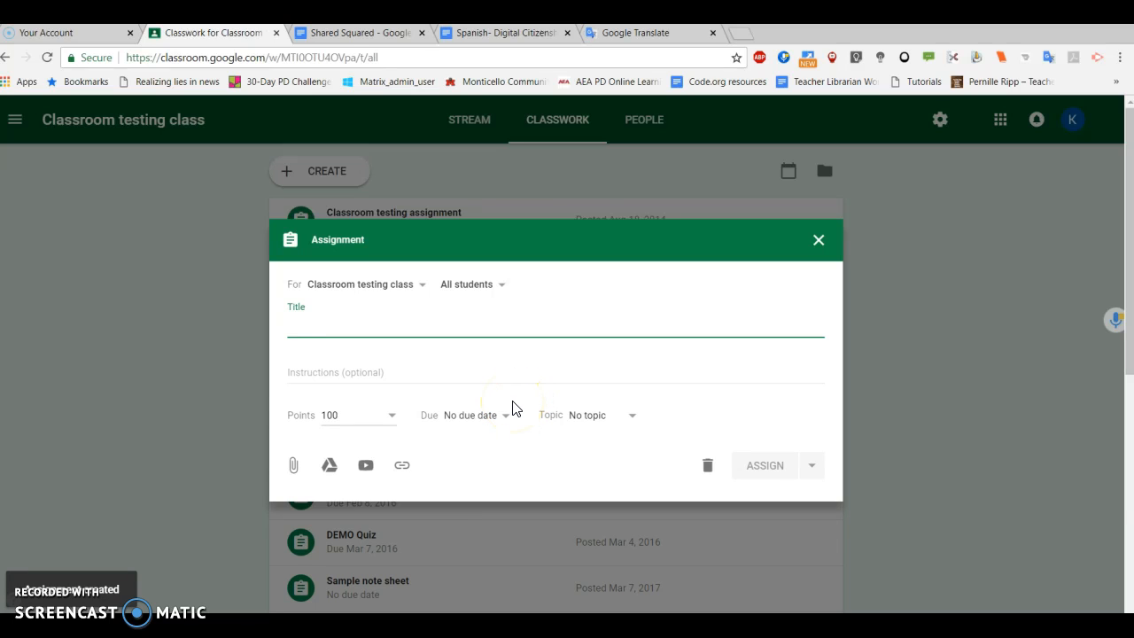
{"action": "type", "text": "Digitali"}
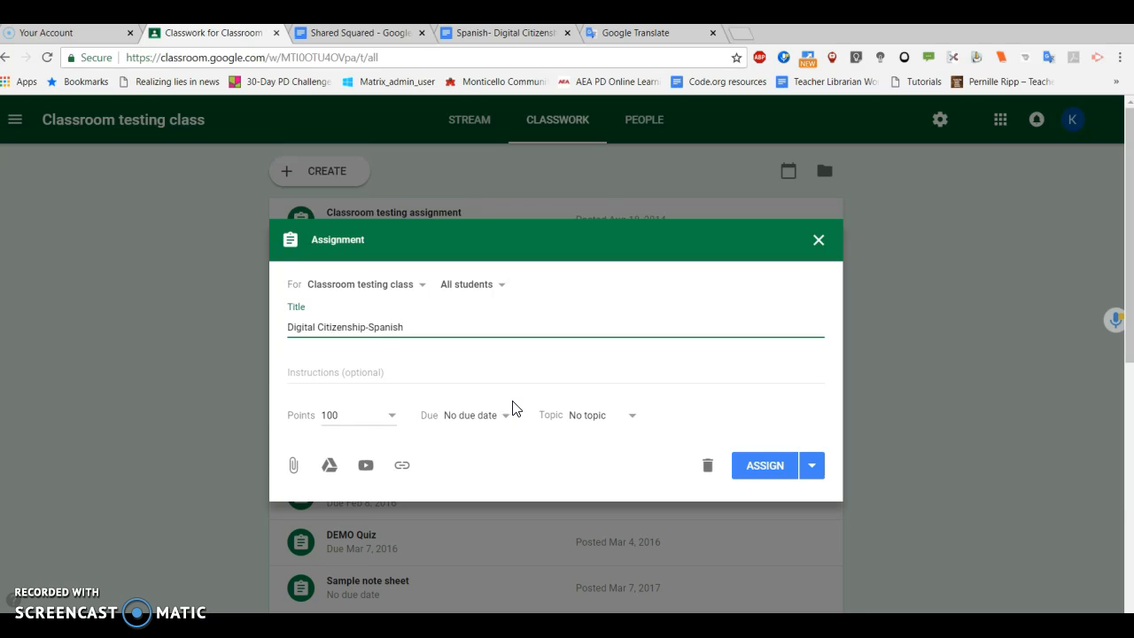
Set the Spanish assignment's points to 4 and its due date to Sep 13, 2018
{"action": "left_click", "coordinate": [341, 414]}
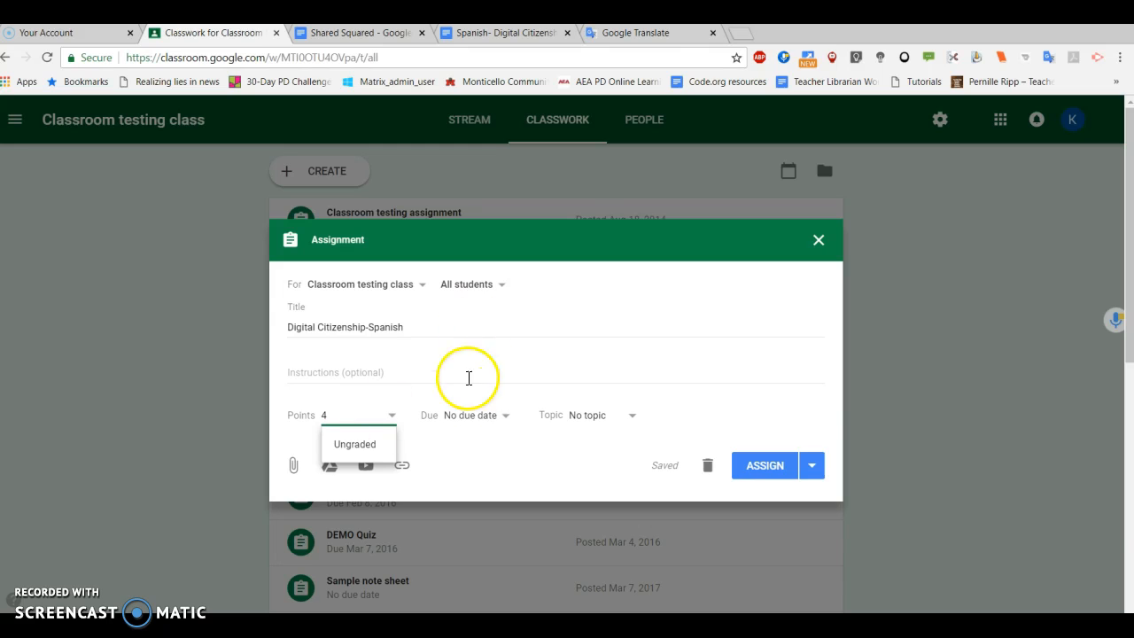
{"action": "left_click", "coordinate": [479, 424]}
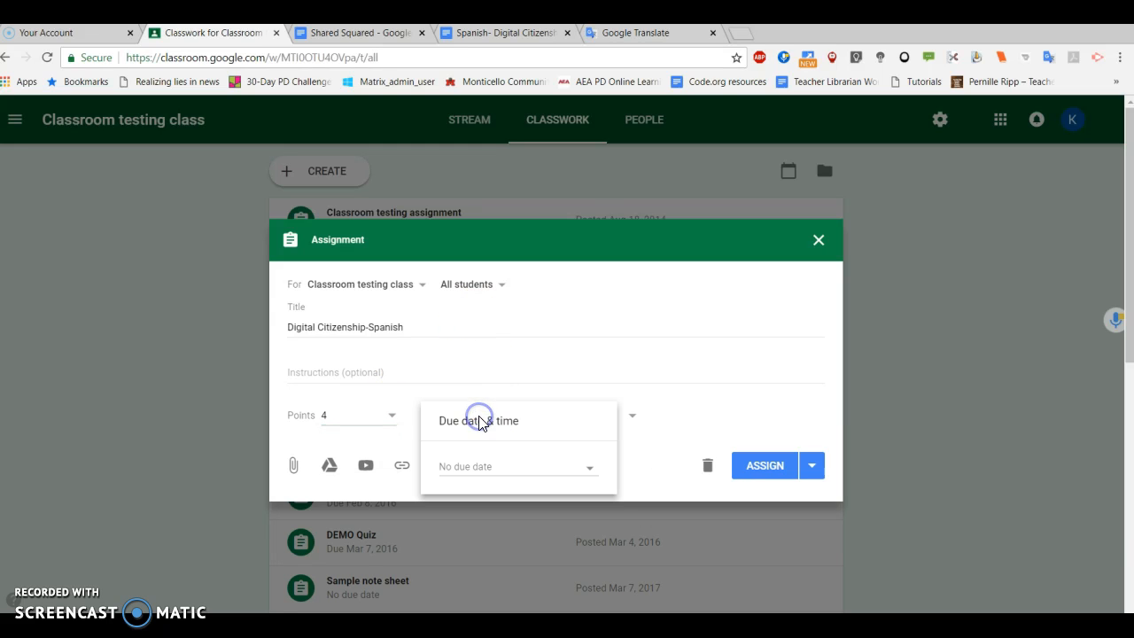
{"action": "left_click", "coordinate": [504, 419]}
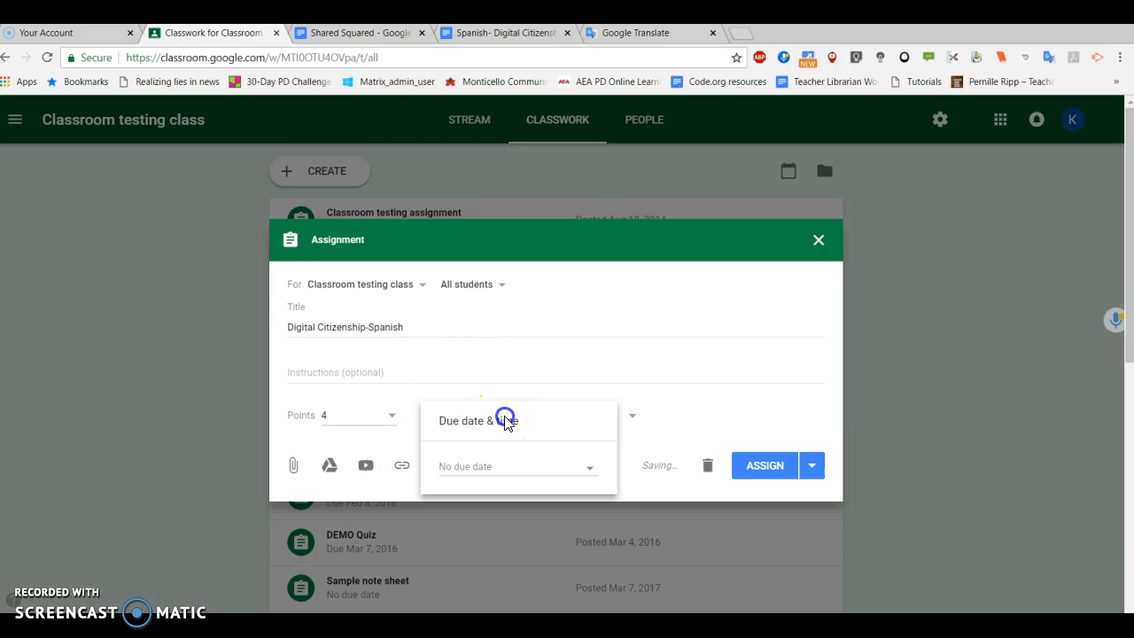
{"action": "left_click", "coordinate": [493, 467]}
{"action": "left_click", "coordinate": [551, 538]}
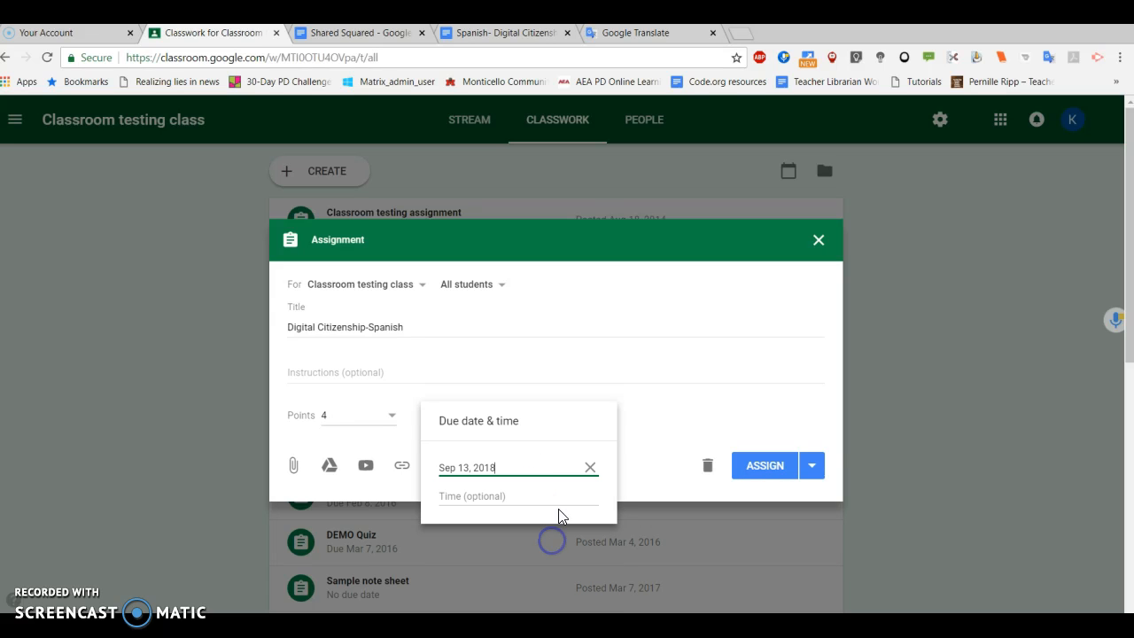
{"action": "left_click", "coordinate": [643, 429]}
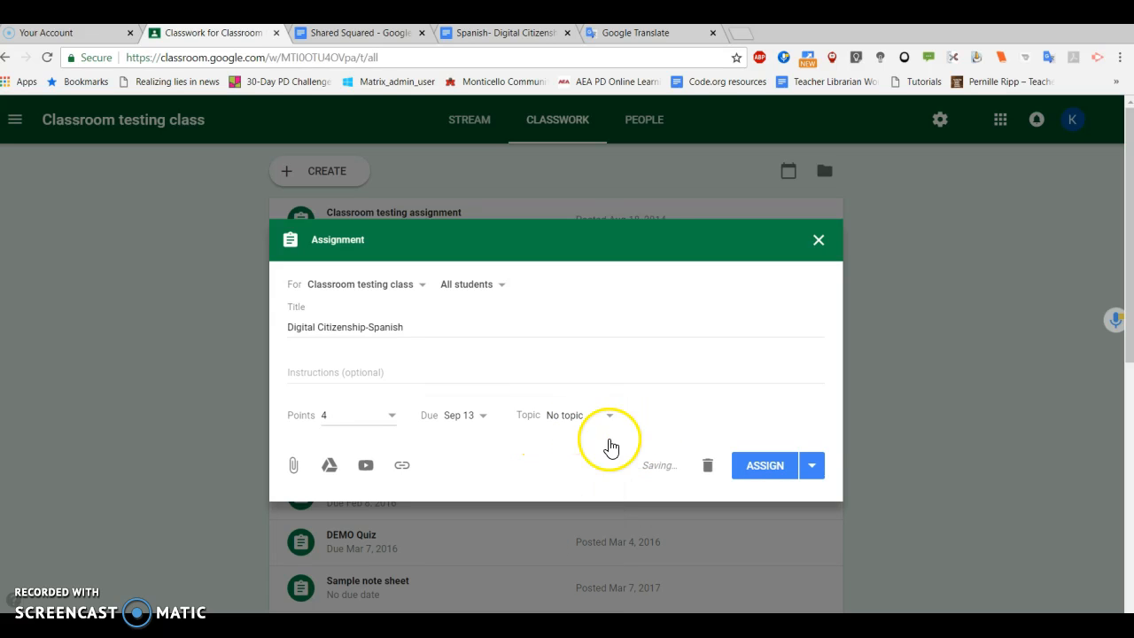
Attach the "Spanish- Digital Citizenship" document from Google Drive to the assignment
{"action": "left_click", "coordinate": [329, 467]}
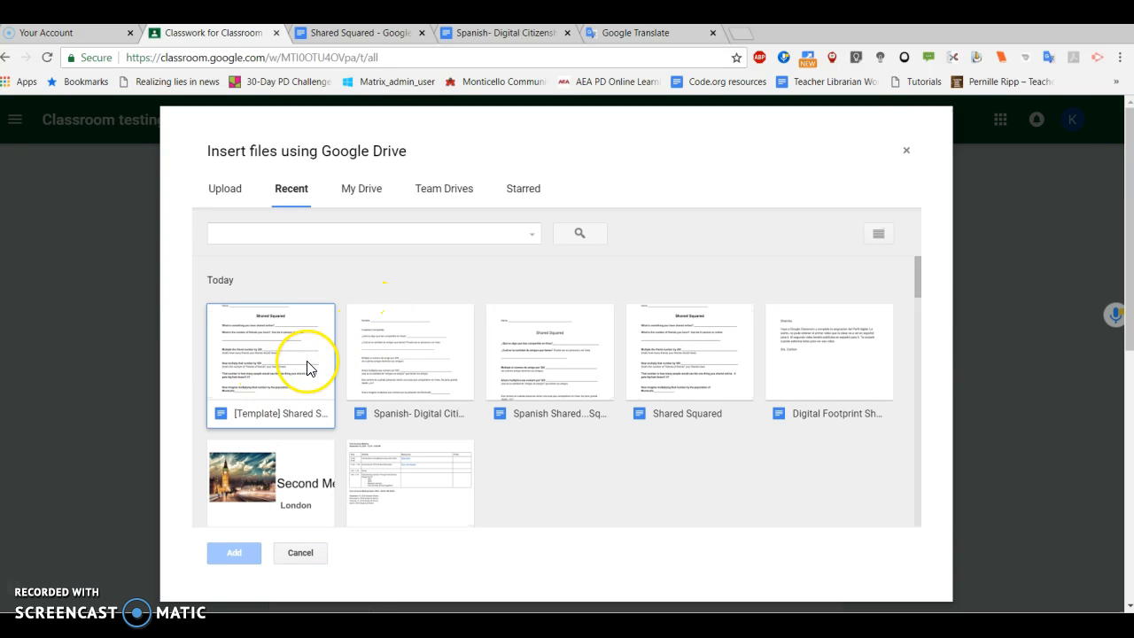
{"action": "left_click", "coordinate": [381, 363]}
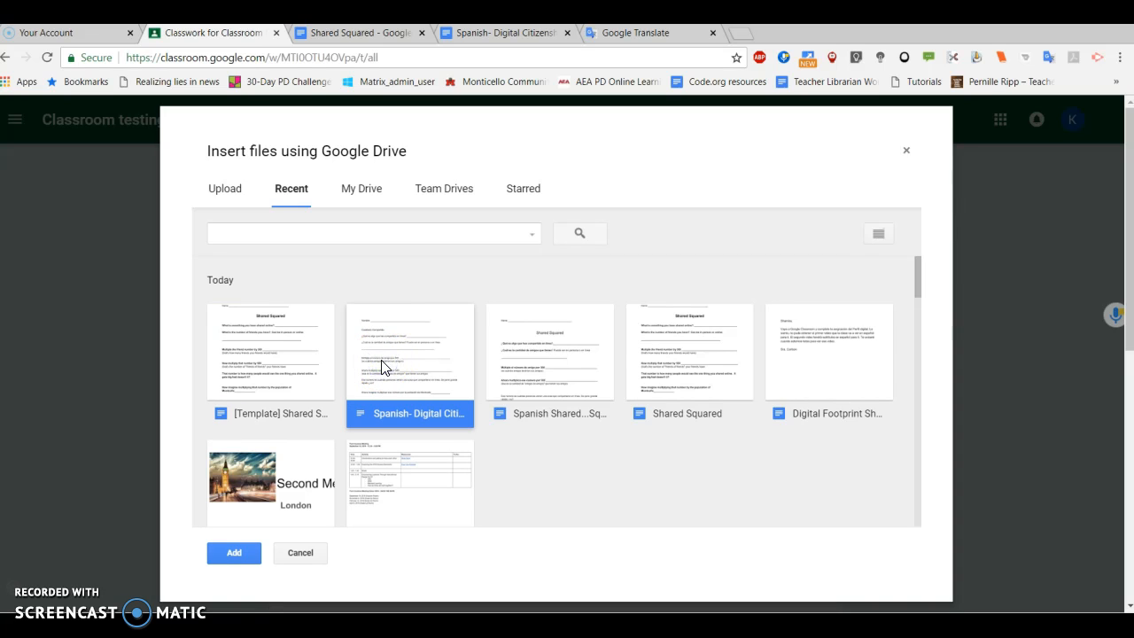
{"action": "double_click", "coordinate": [381, 366]}
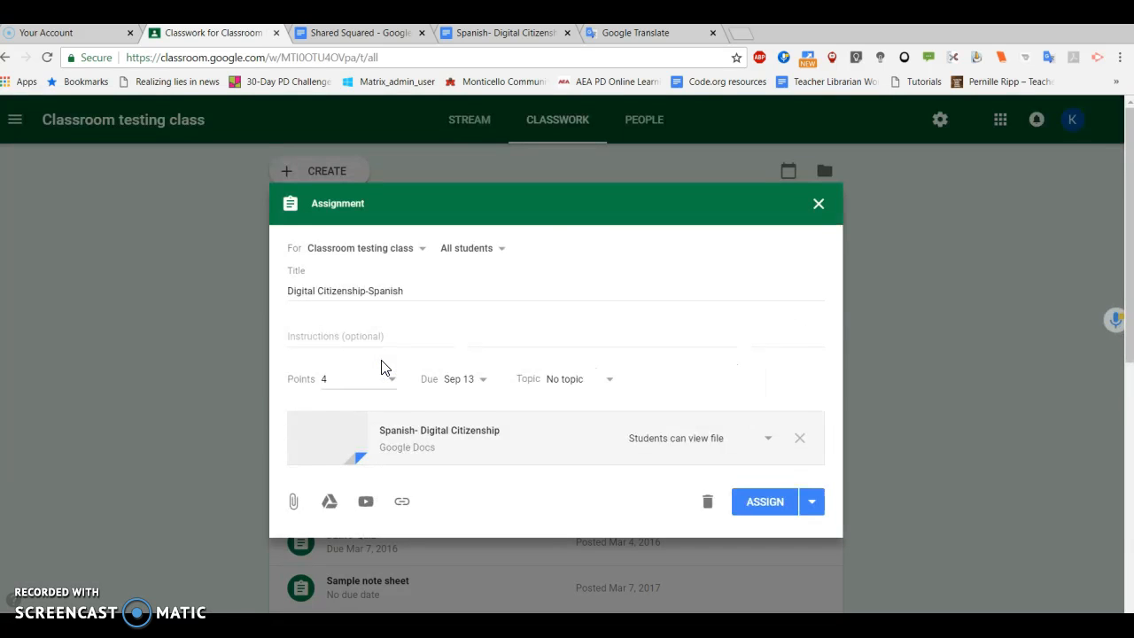
Restrict the Spanish assignment's recipients to only the first listed student
{"action": "left_click", "coordinate": [483, 250]}
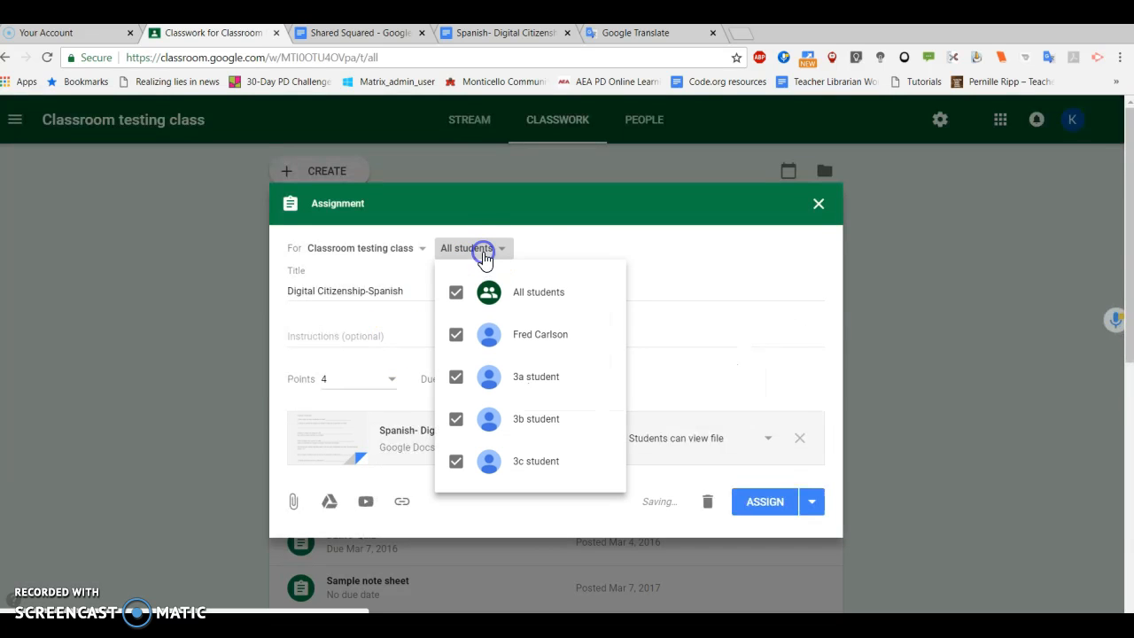
{"action": "left_click", "coordinate": [455, 292]}
{"action": "left_click", "coordinate": [455, 337]}
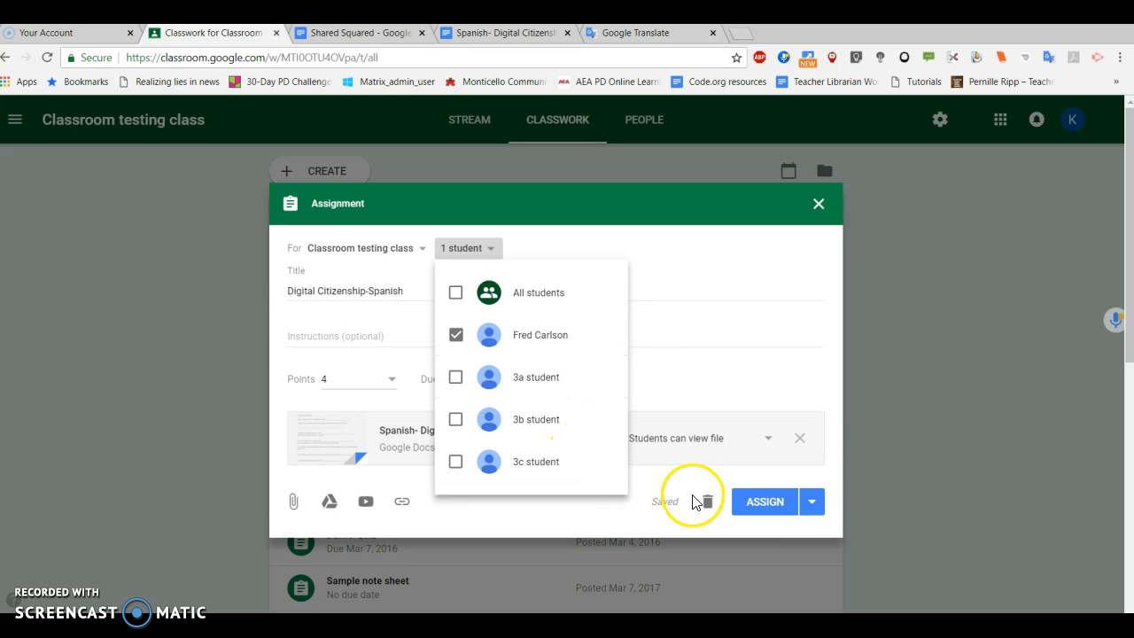
{"action": "left_click", "coordinate": [712, 260]}
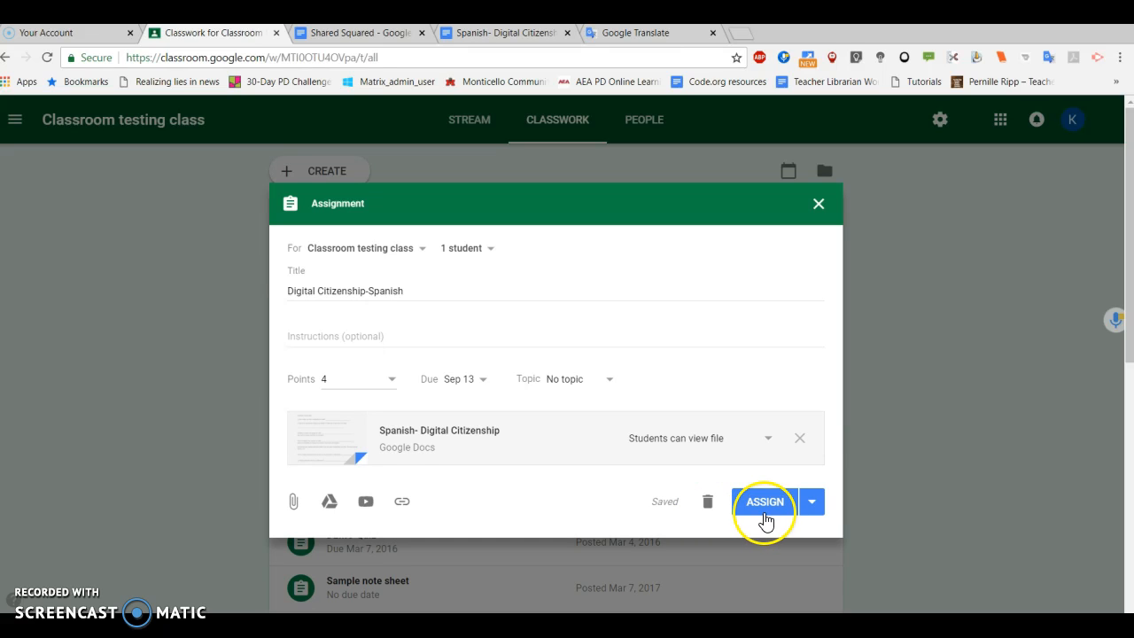
Set the "Spanish- Digital Citizenship" attachment to make a copy for each student and assign the Spanish assignment
{"action": "left_click", "coordinate": [747, 436]}
{"action": "left_click", "coordinate": [689, 502]}
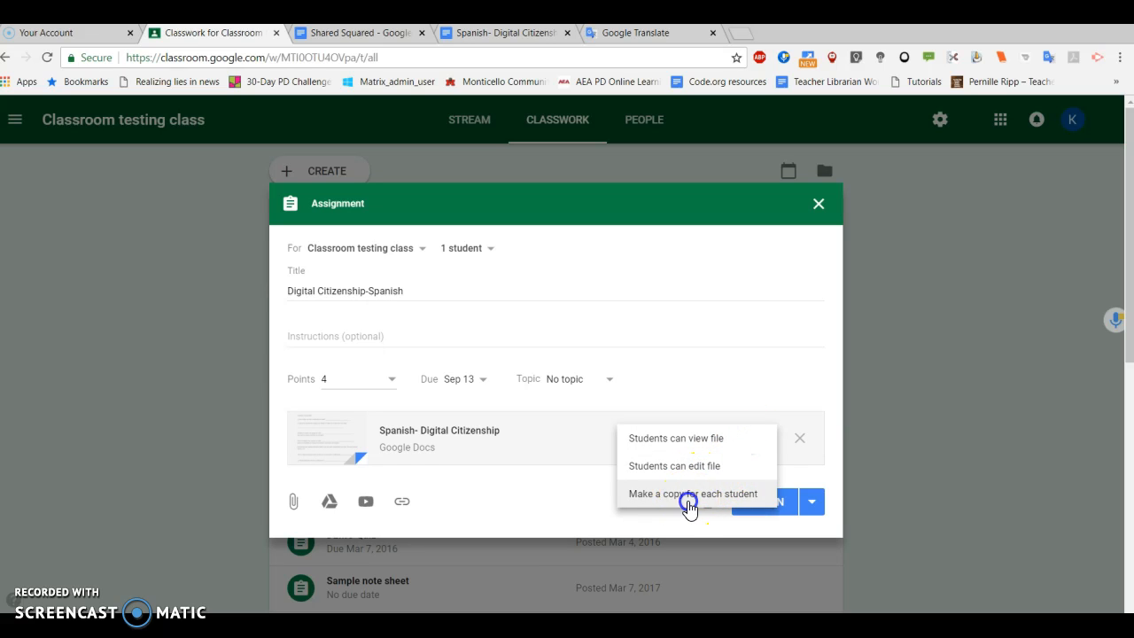
{"action": "left_click", "coordinate": [745, 517]}
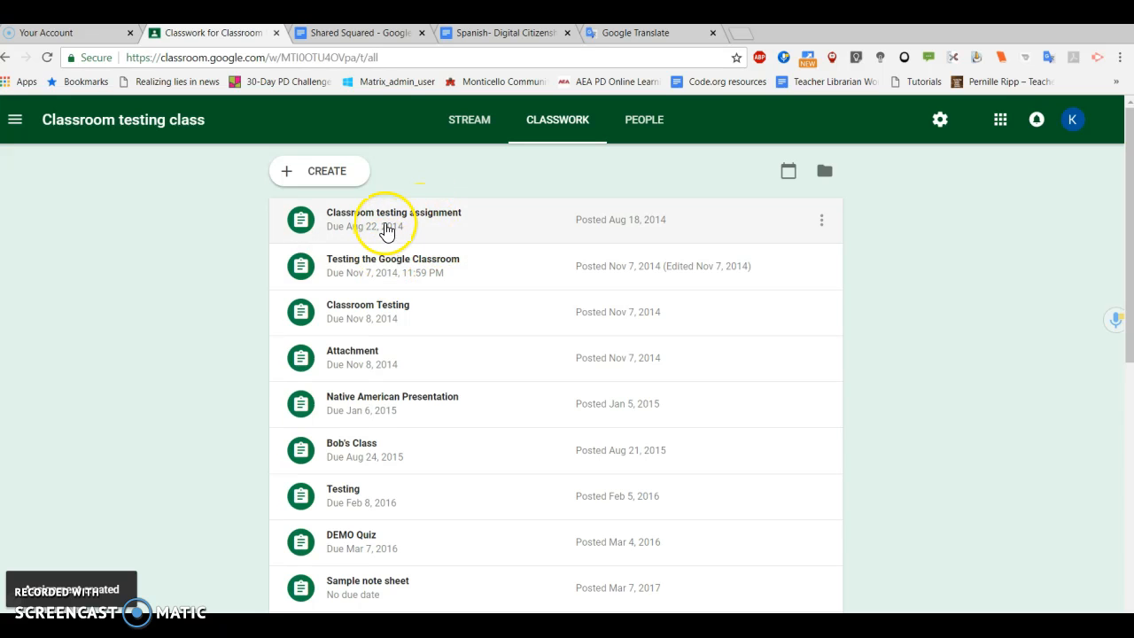
Review the recipients and attachments of the posted Digital Citizenship and Digital Citizenship-Spanish assignments in the classwork list
{"action": "scroll", "coordinate": [412, 274], "scroll_direction": "down", "scroll_amount": 6}
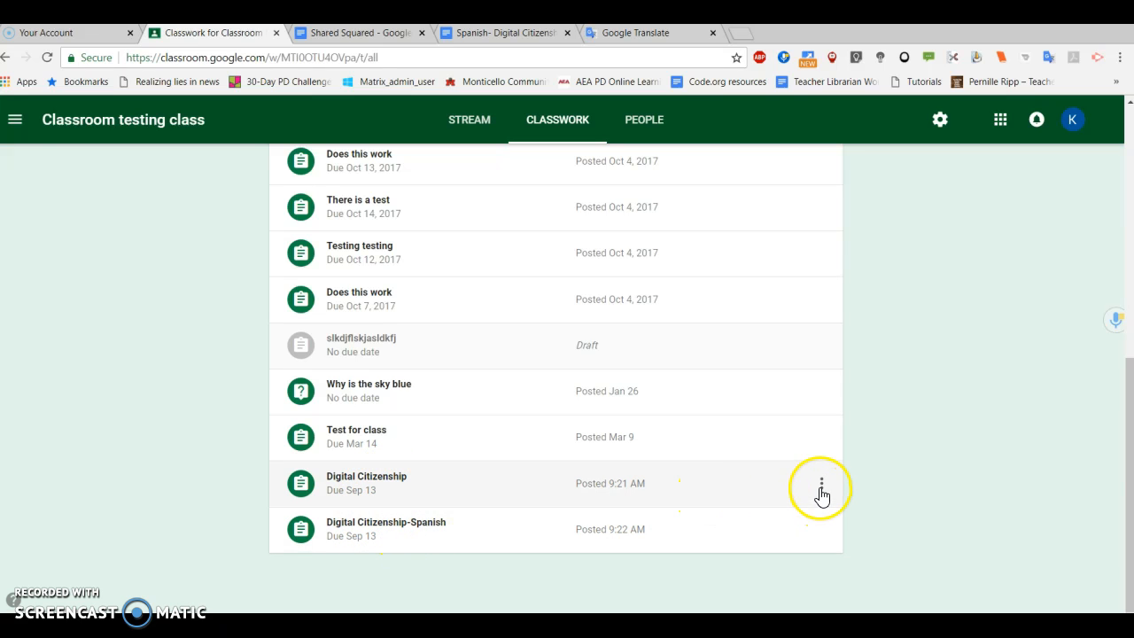
{"action": "left_click", "coordinate": [821, 485]}
{"action": "left_click", "coordinate": [416, 485]}
{"action": "left_click", "coordinate": [416, 467]}
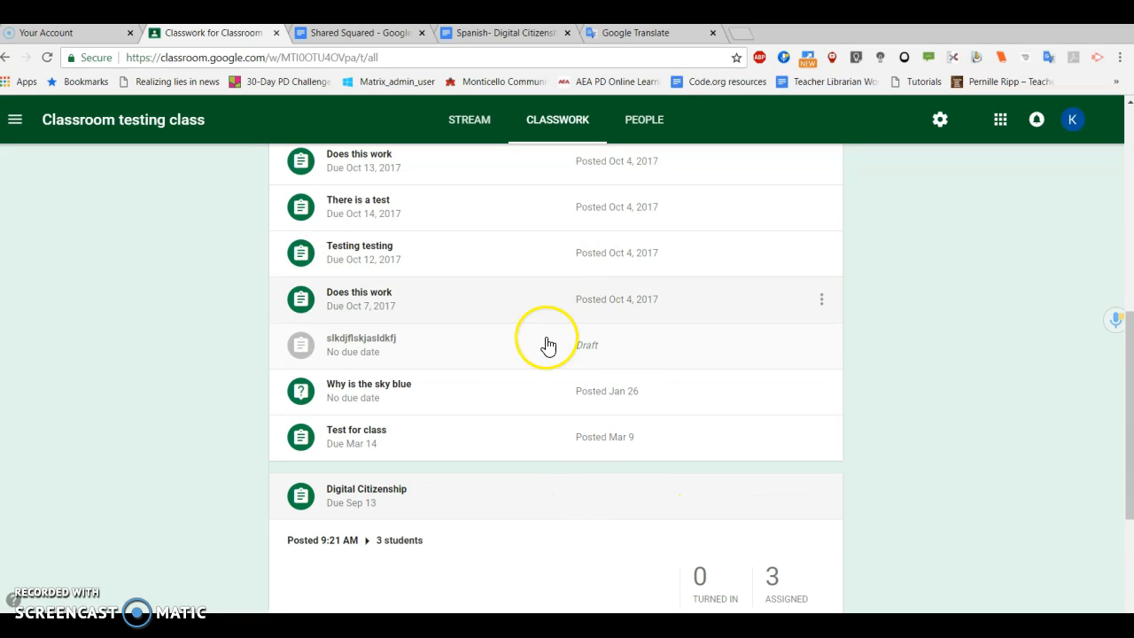
{"action": "scroll", "coordinate": [509, 550], "scroll_direction": "down", "scroll_amount": 3}
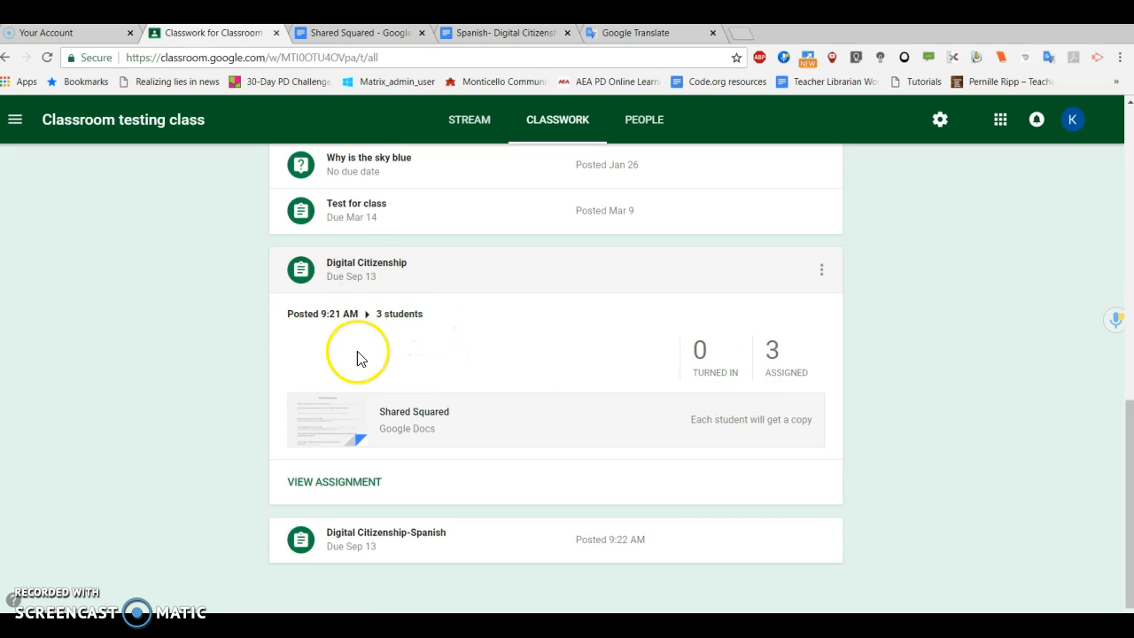
{"action": "left_click", "coordinate": [401, 539]}
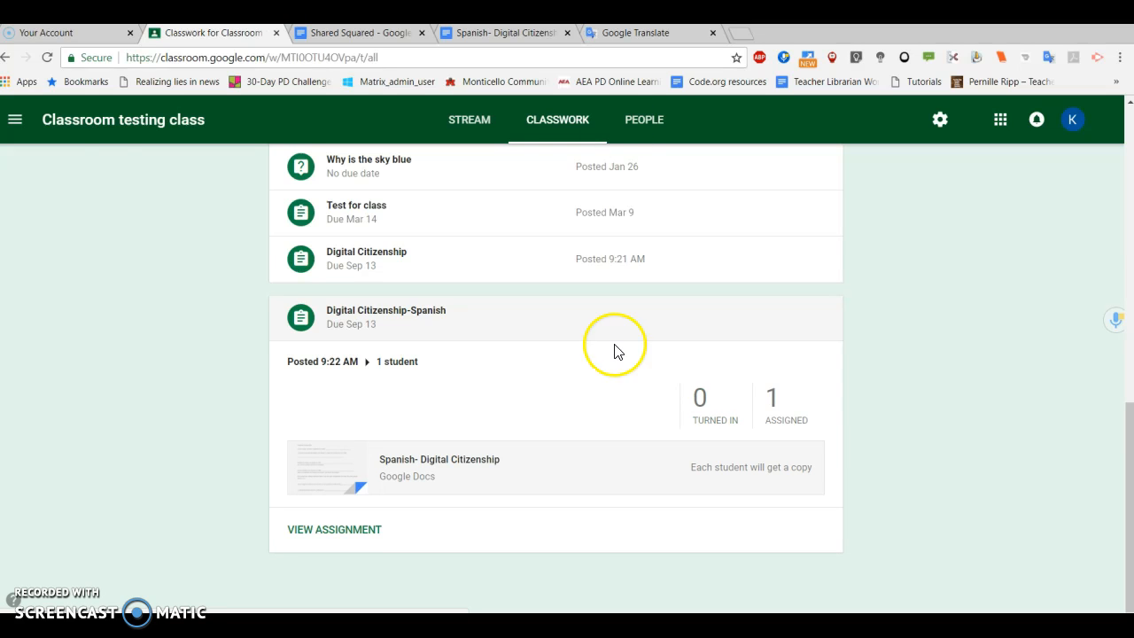
{"action": "scroll", "coordinate": [232, 372], "scroll_direction": "up", "scroll_amount": 5}
{"action": "scroll", "coordinate": [226, 372], "scroll_direction": "up", "scroll_amount": 3}
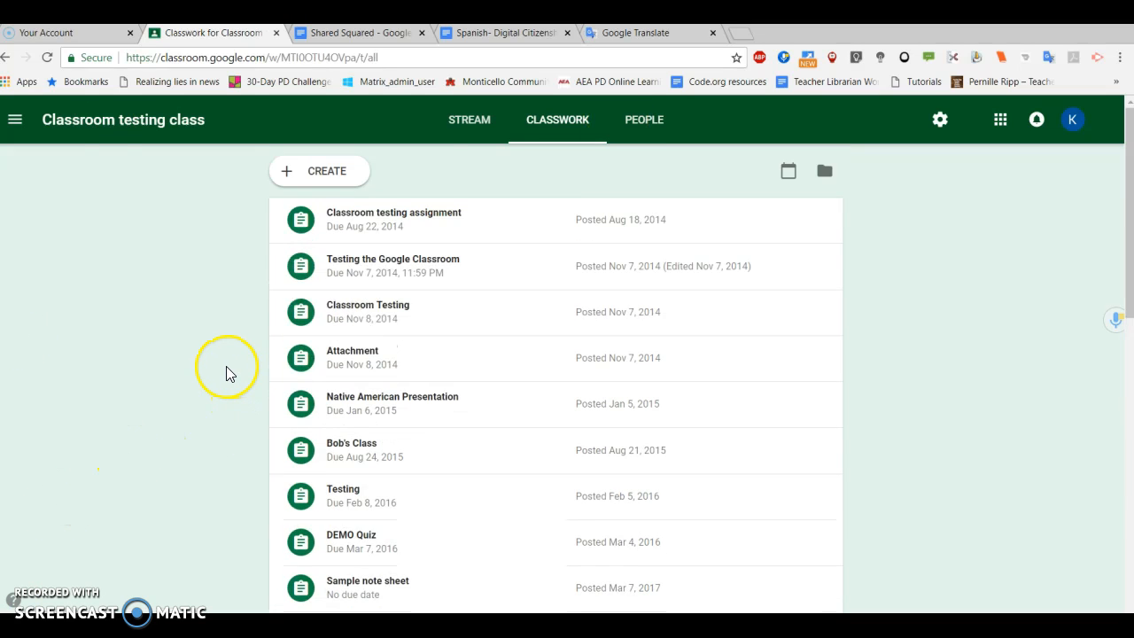